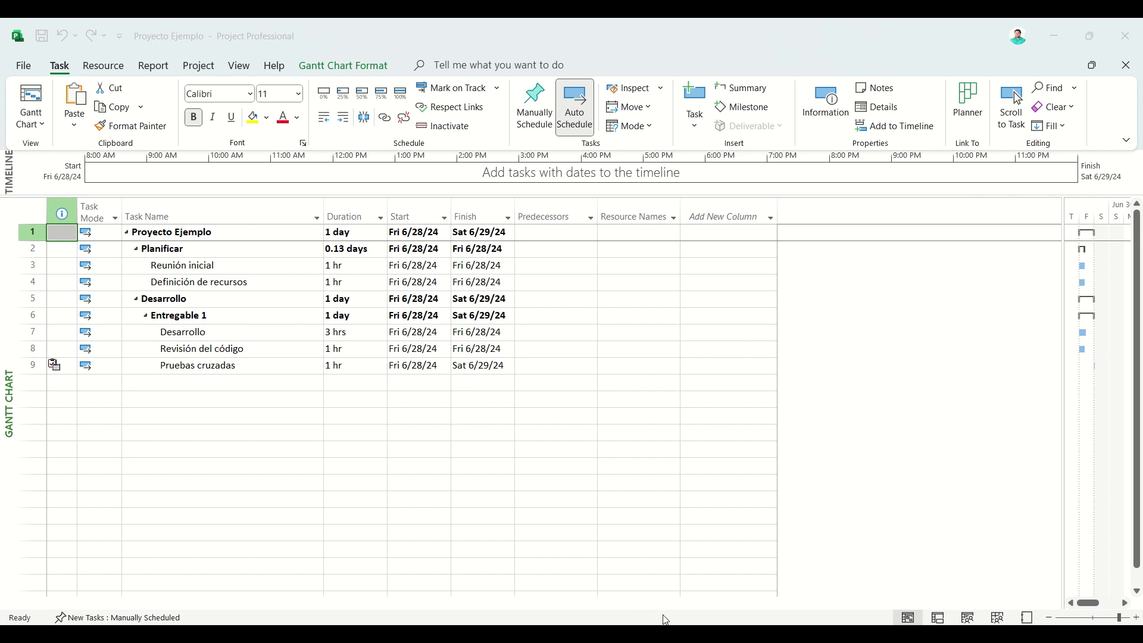
# Switch from the Gantt Chart to the Resource Sheet view and show the options for adding resources
pyautogui.click(1002, 620)
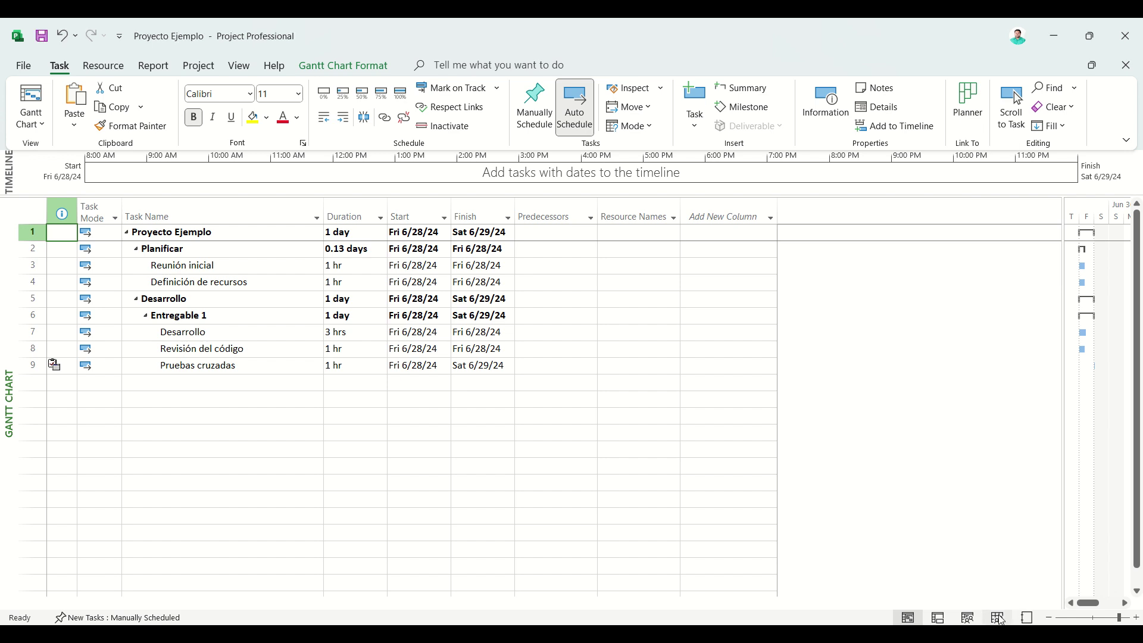
pyautogui.click(1001, 620)
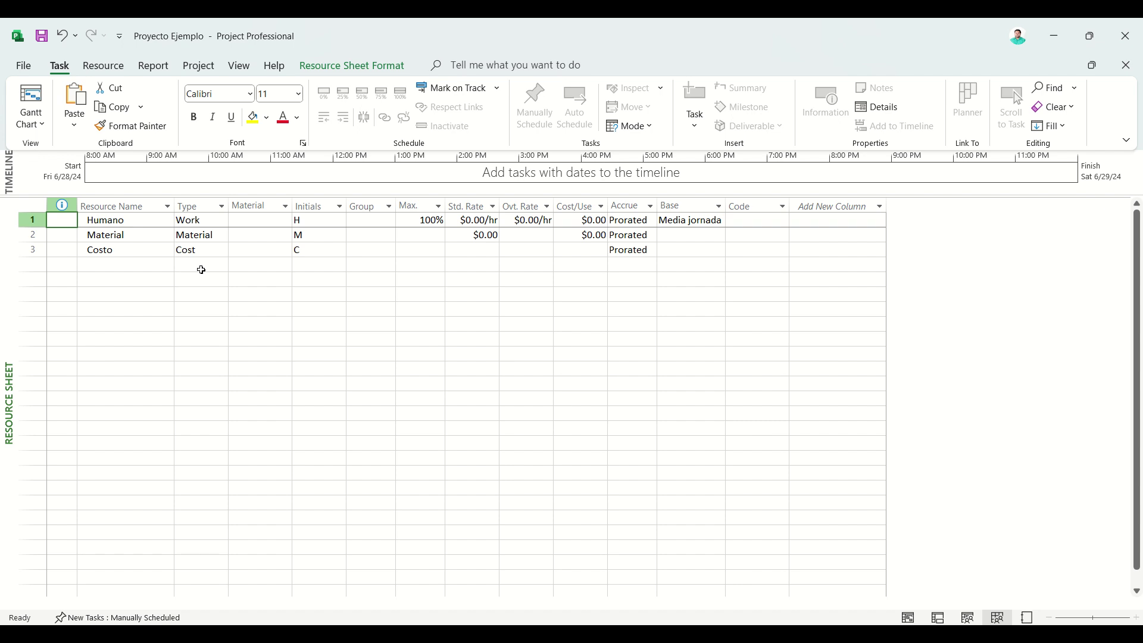
pyautogui.click(103, 65)
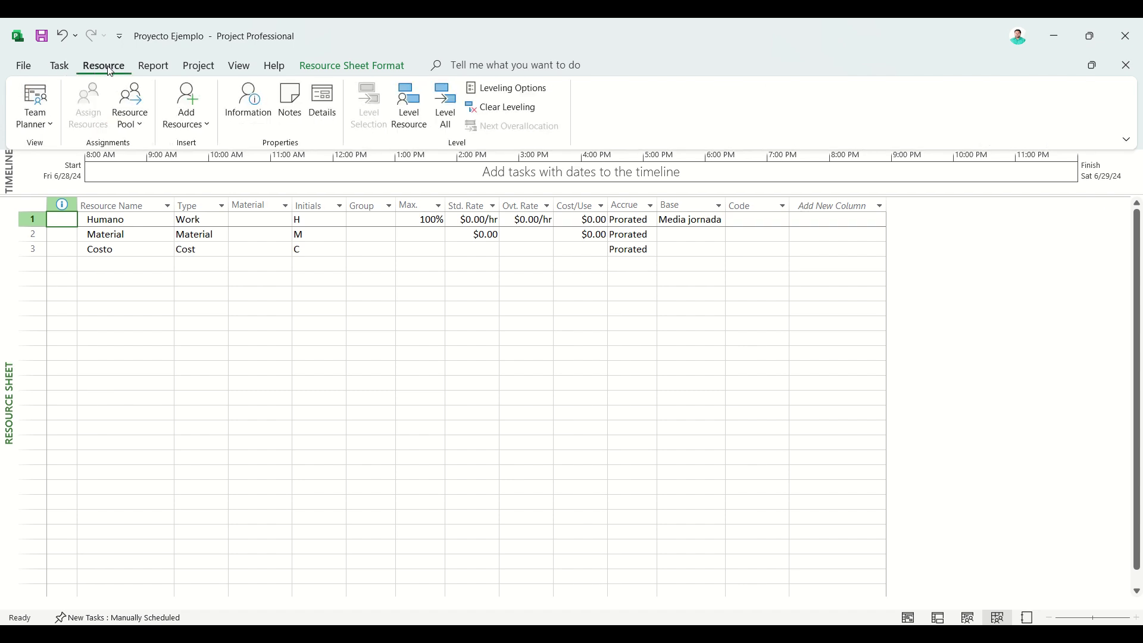
pyautogui.click(210, 130)
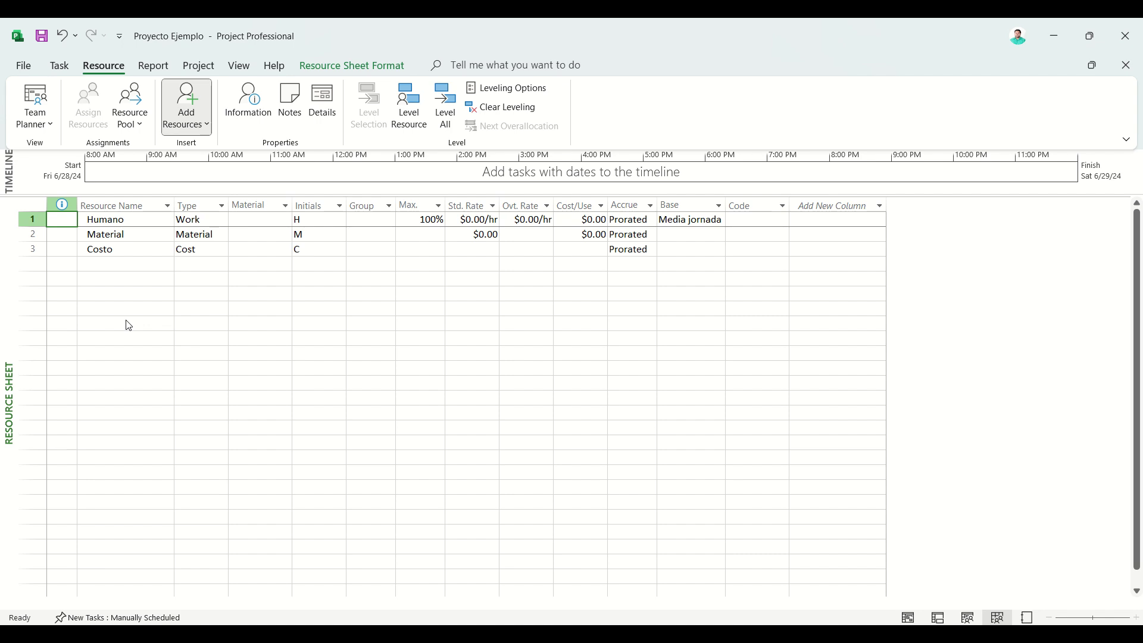
# Add a resource named "Humano 2" in the first empty row below Costo
pyautogui.click(107, 265)
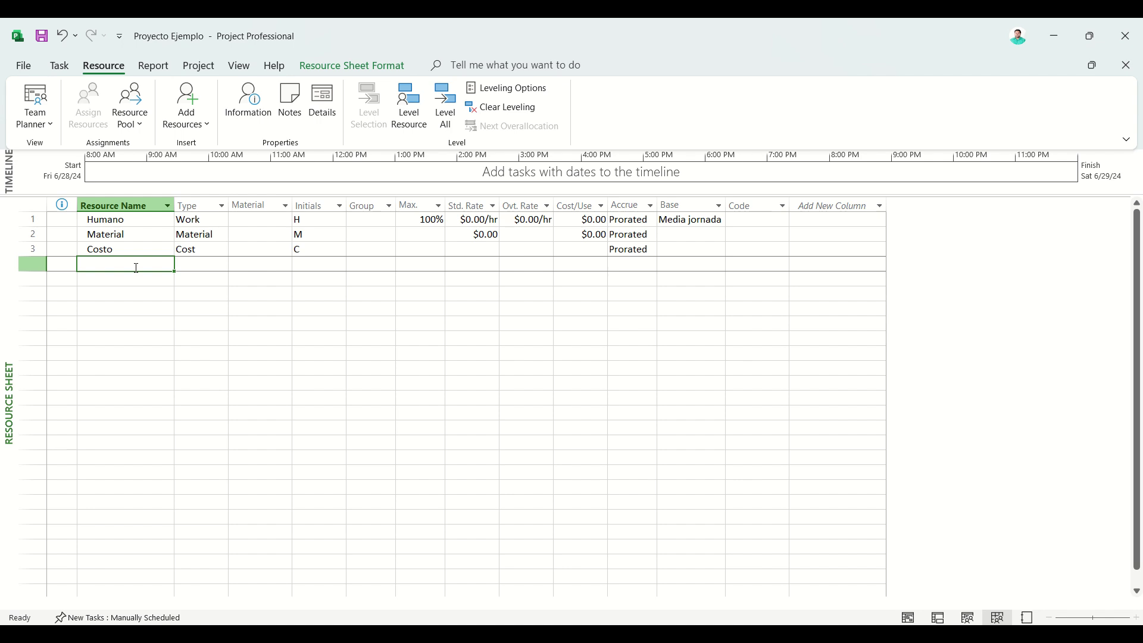
pyautogui.write('Humano')
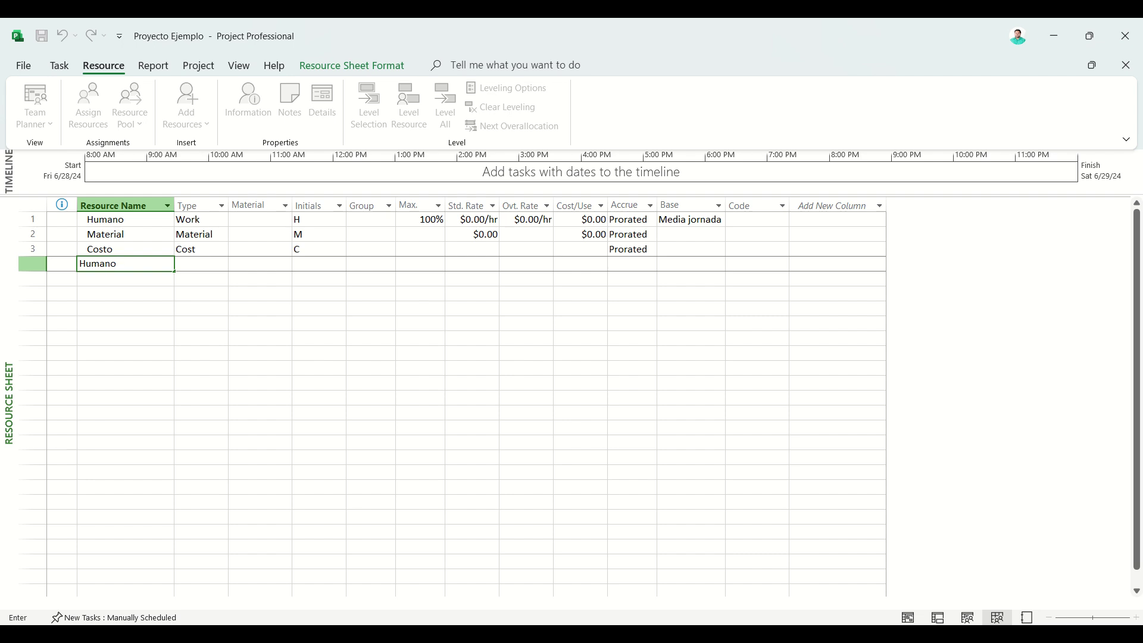
pyautogui.write(' 2')
pyautogui.click(163, 281)
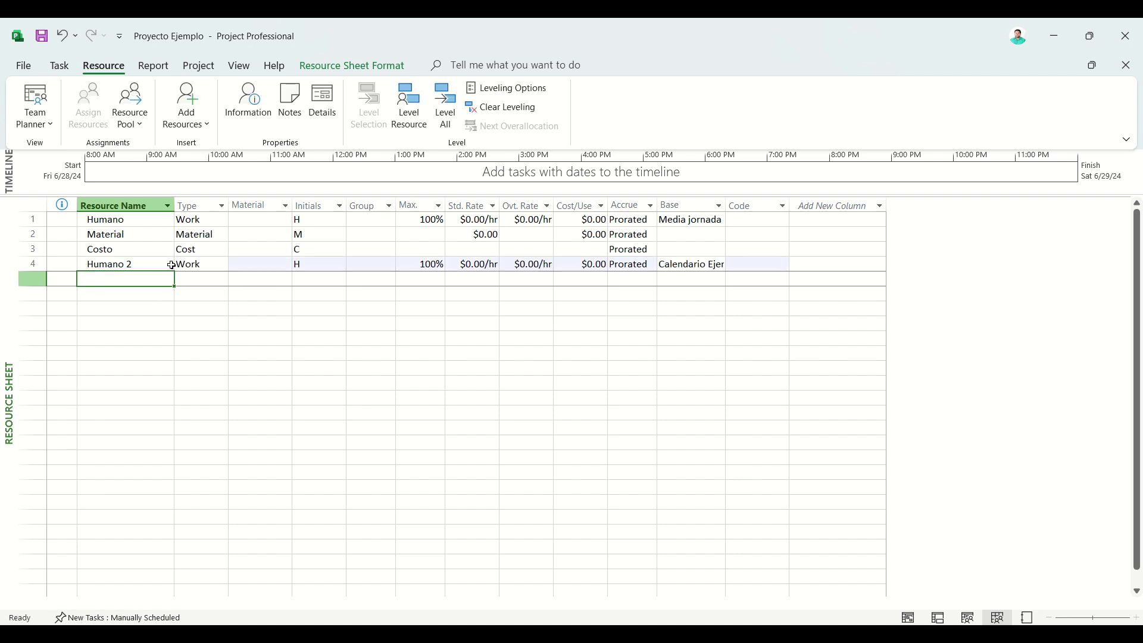
# Examine the resource types available for Humano 2
pyautogui.click(27, 263)
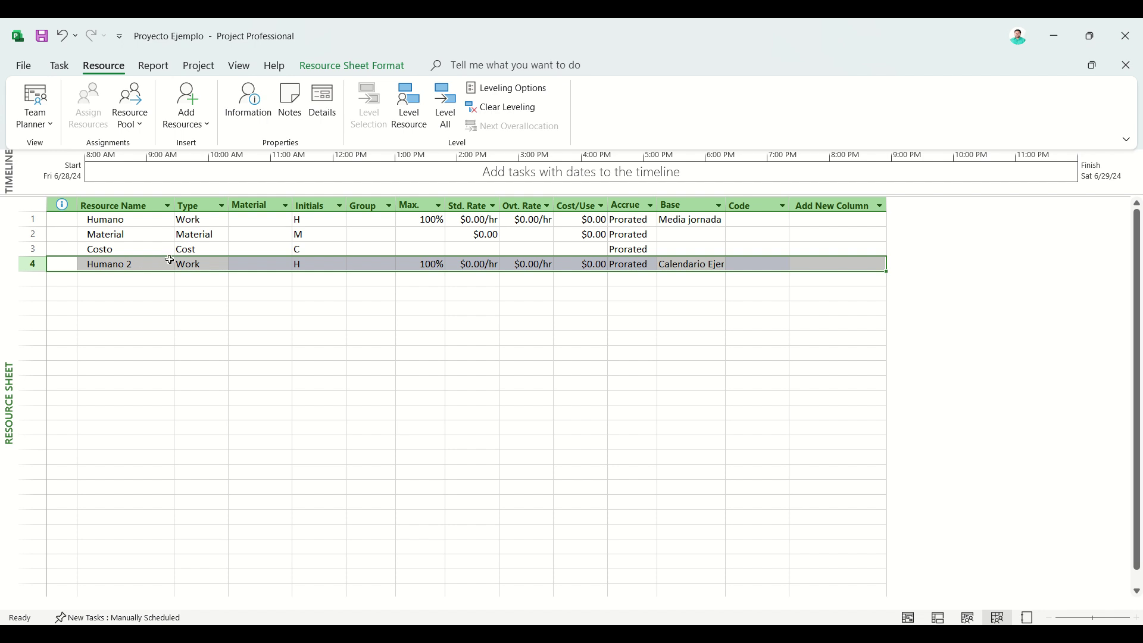
pyautogui.click(212, 261)
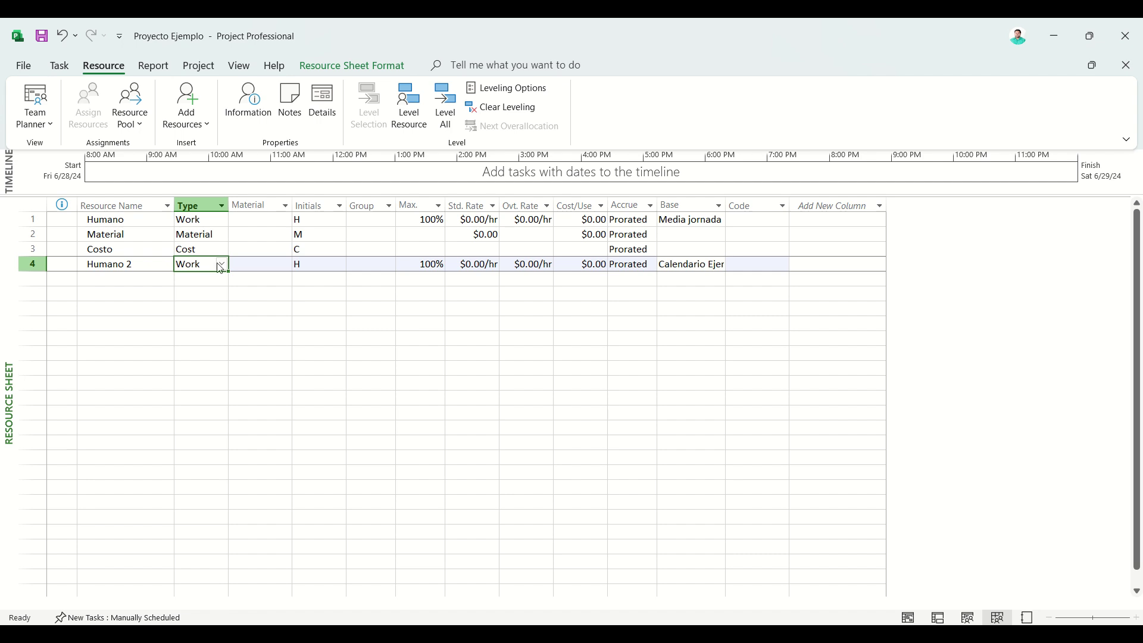
pyautogui.click(224, 269)
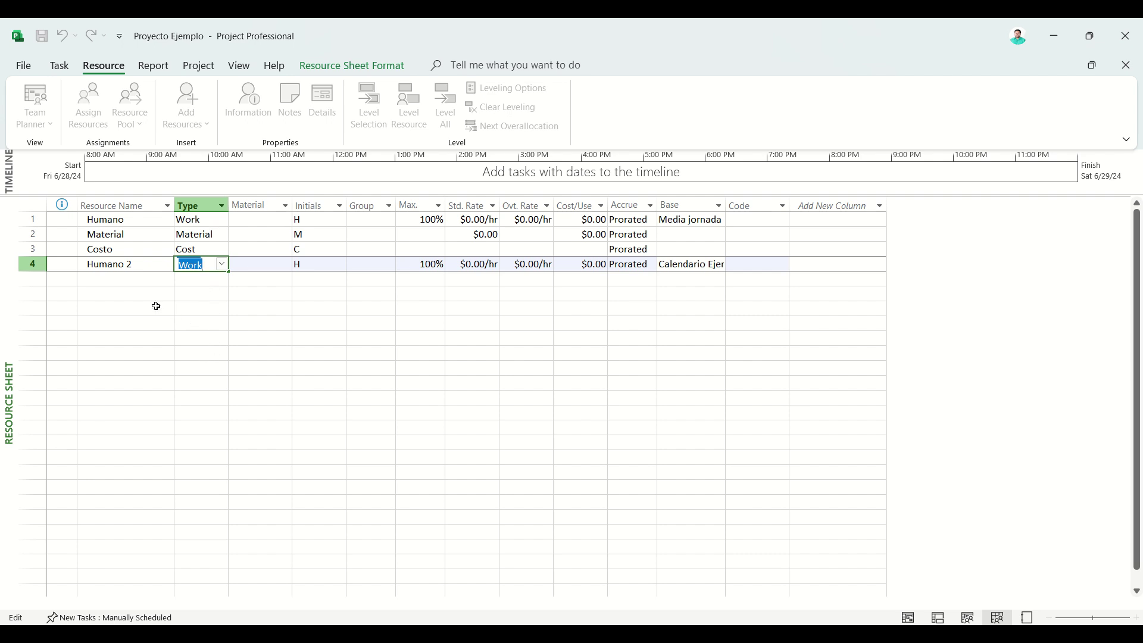
pyautogui.click(124, 279)
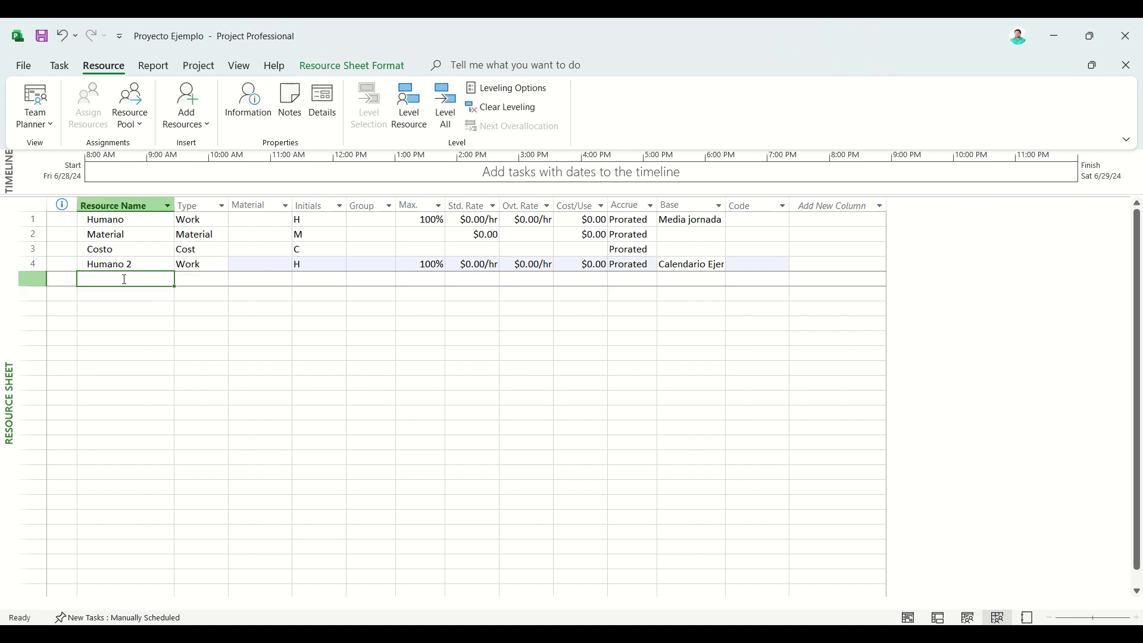
# Compare which fields apply to the work, material and cost resources, including their maximum units
pyautogui.click(34, 265)
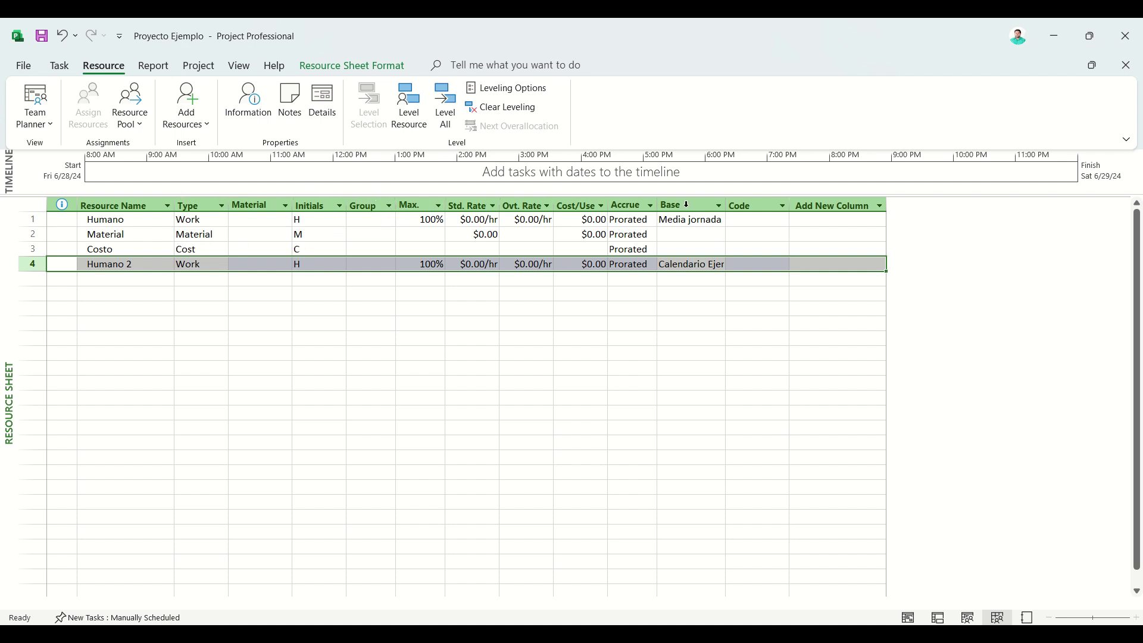
pyautogui.click(27, 219)
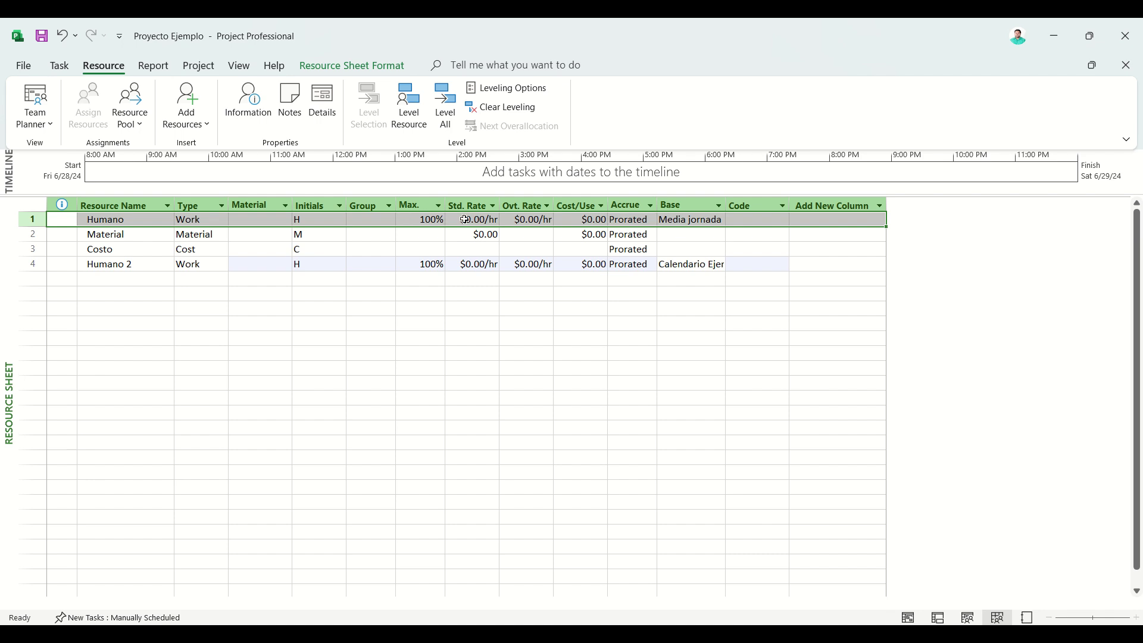
pyautogui.click(28, 234)
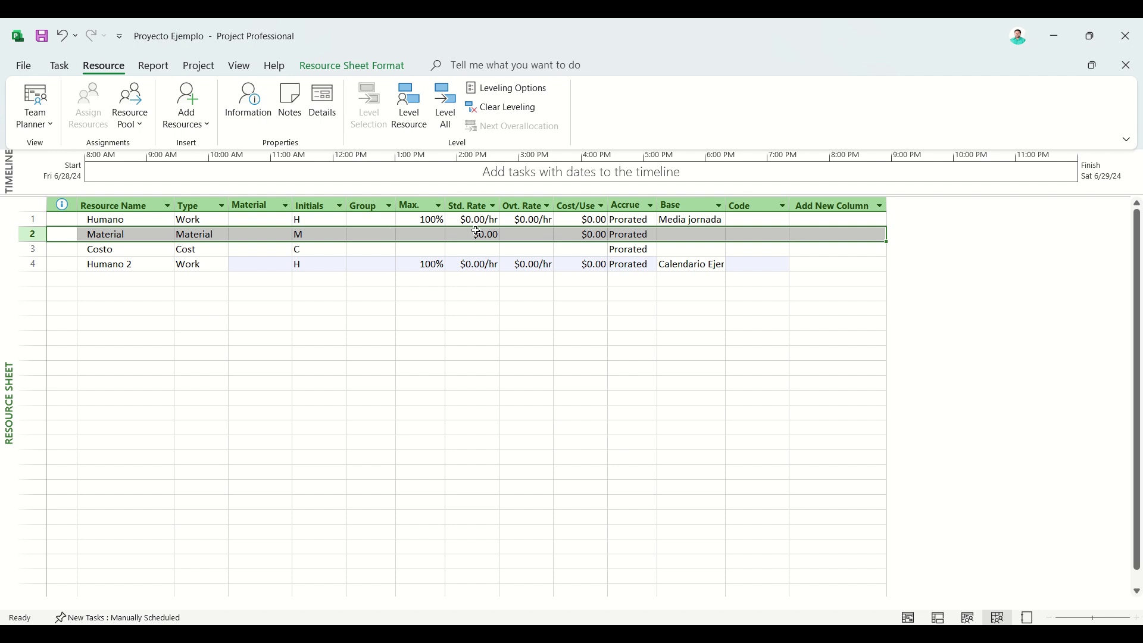
pyautogui.click(32, 251)
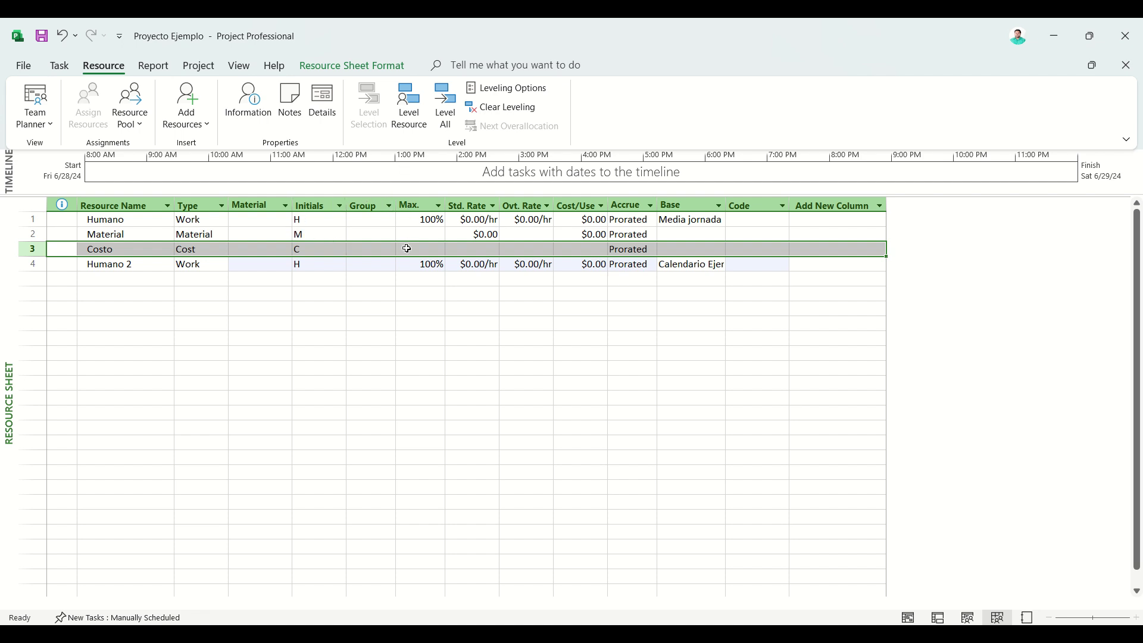
pyautogui.click(426, 203)
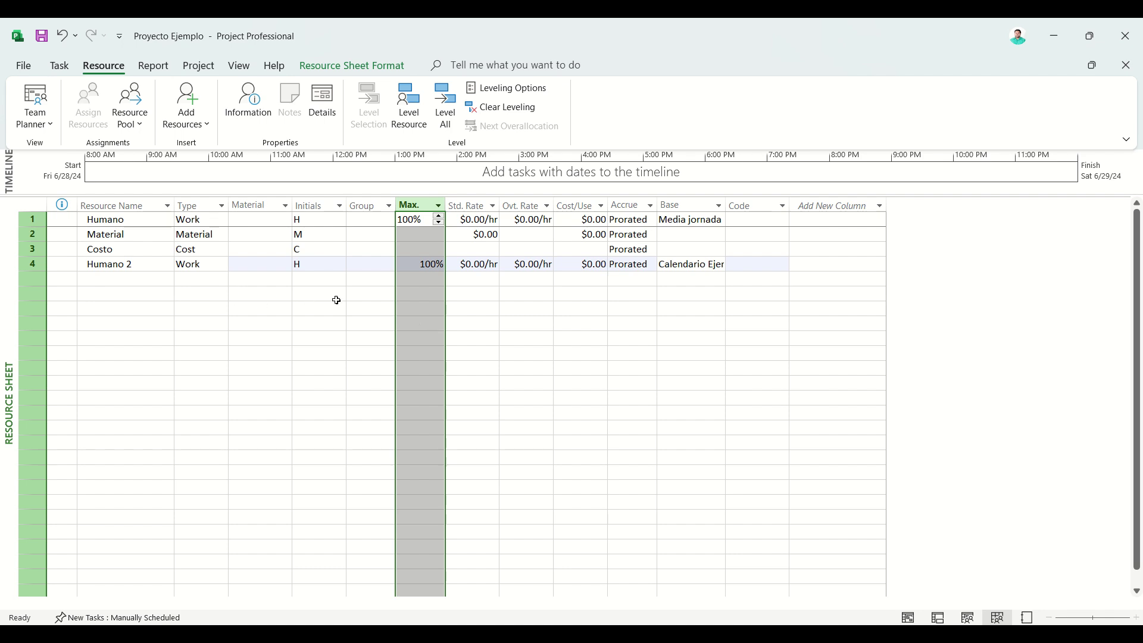
pyautogui.click(28, 220)
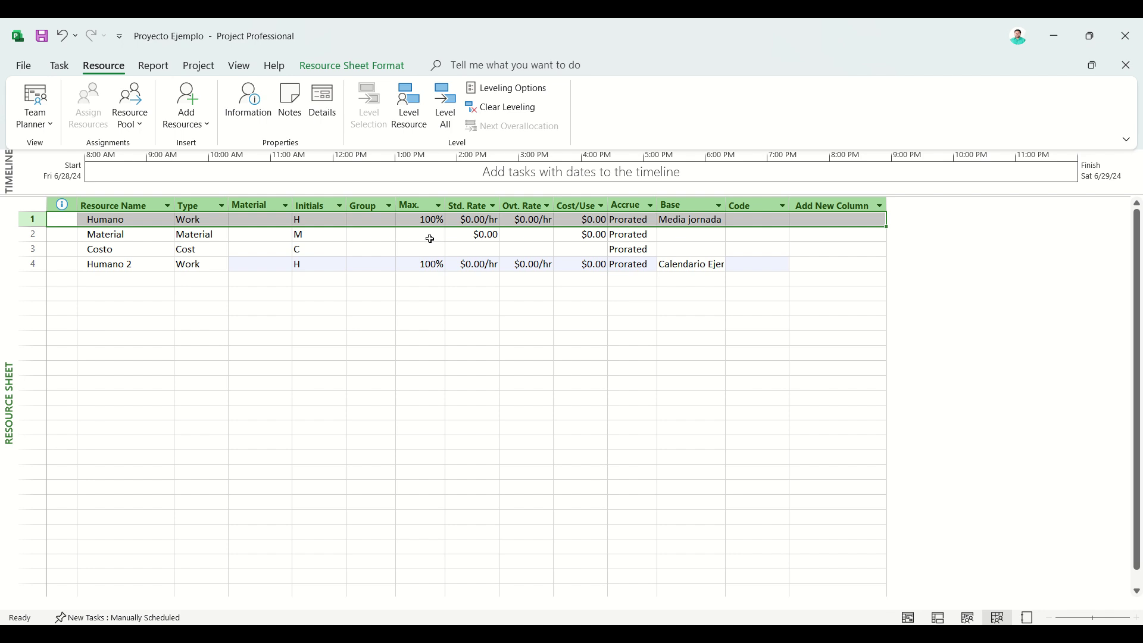
pyautogui.click(429, 234)
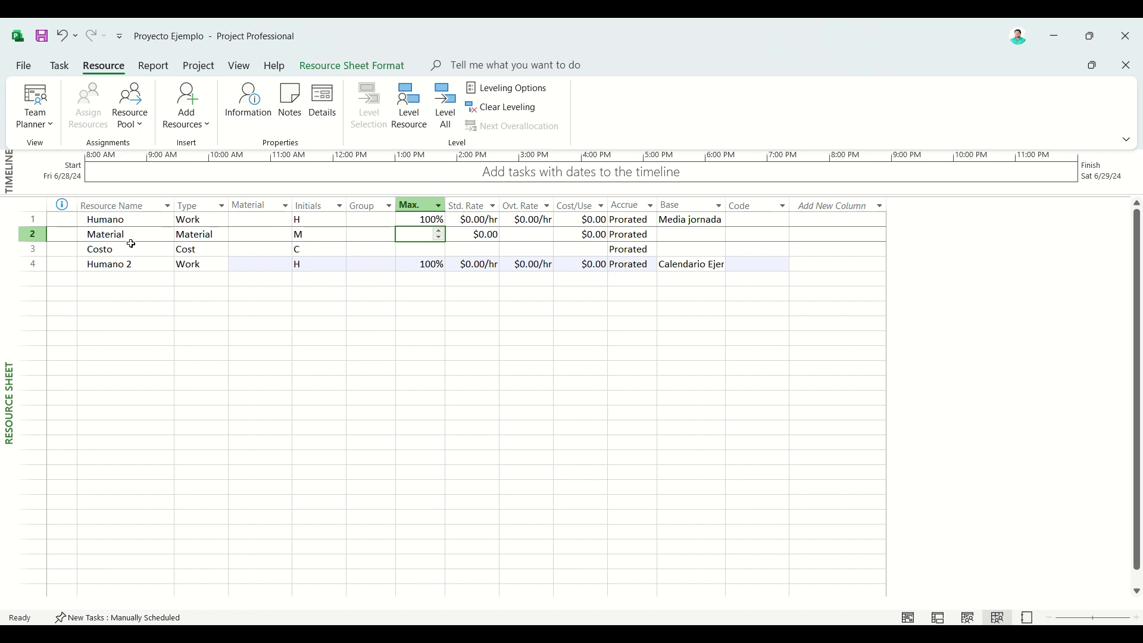
pyautogui.click(432, 250)
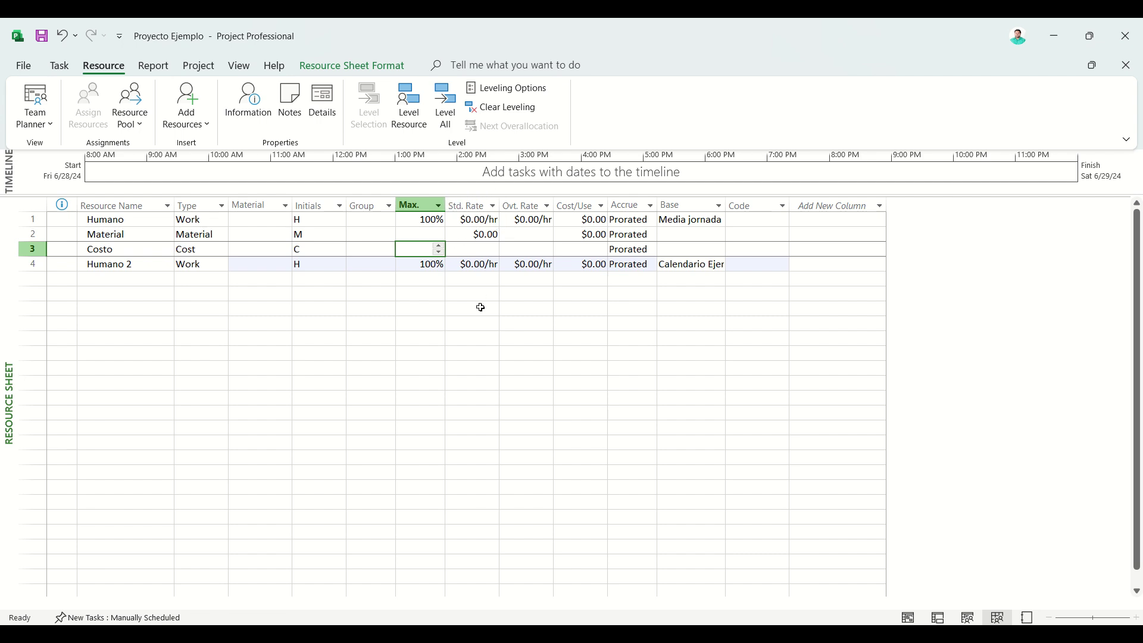
# Set the standard rate to $50.00/hr for Humano and $1,000.00 for Material
pyautogui.click(485, 222)
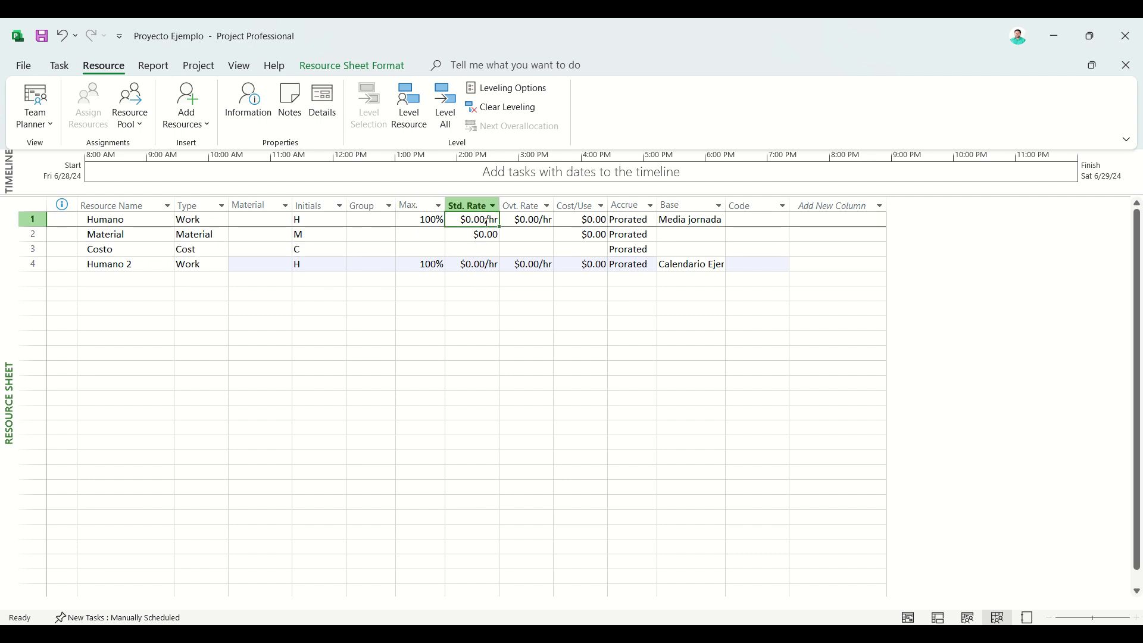
pyautogui.write('50')
pyautogui.press('Return')
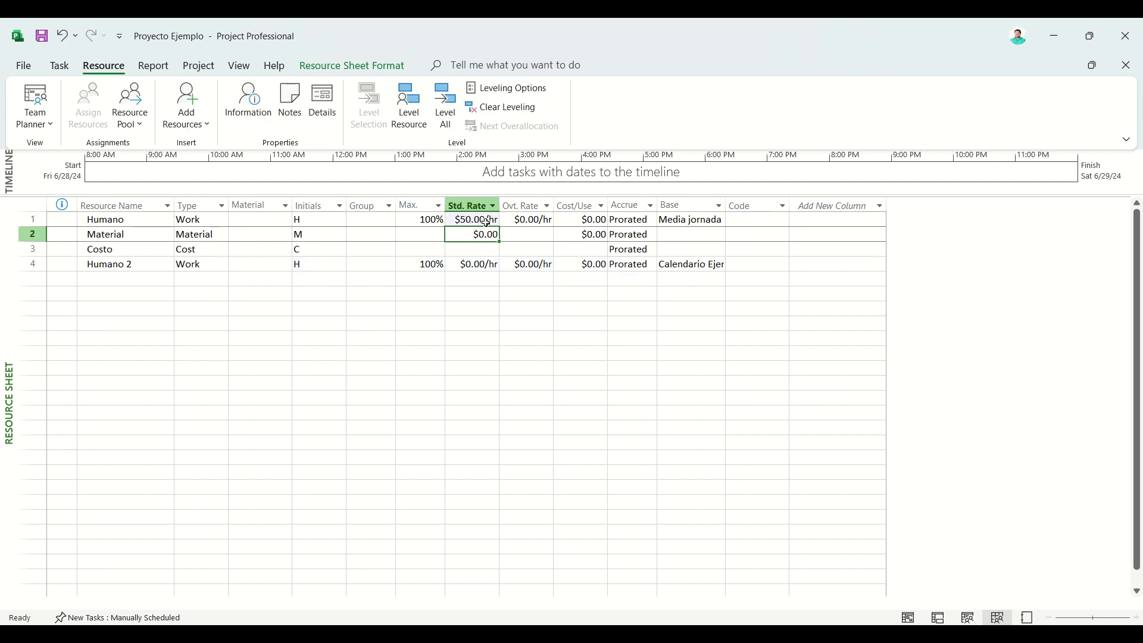
pyautogui.write('1,00')
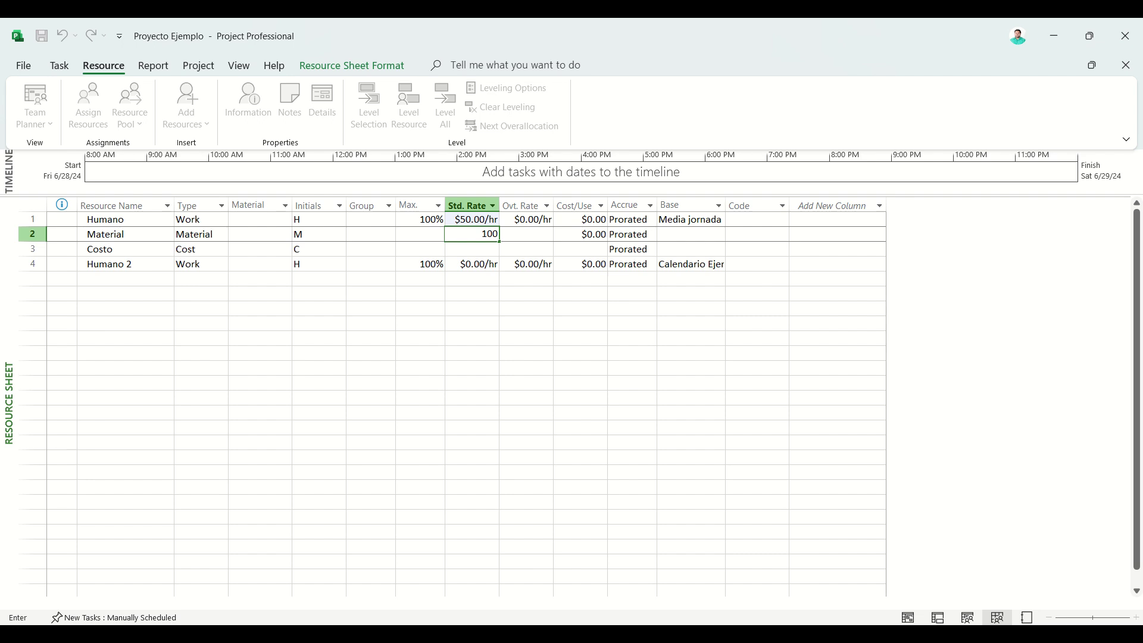
pyautogui.write('0')
pyautogui.press('Return')
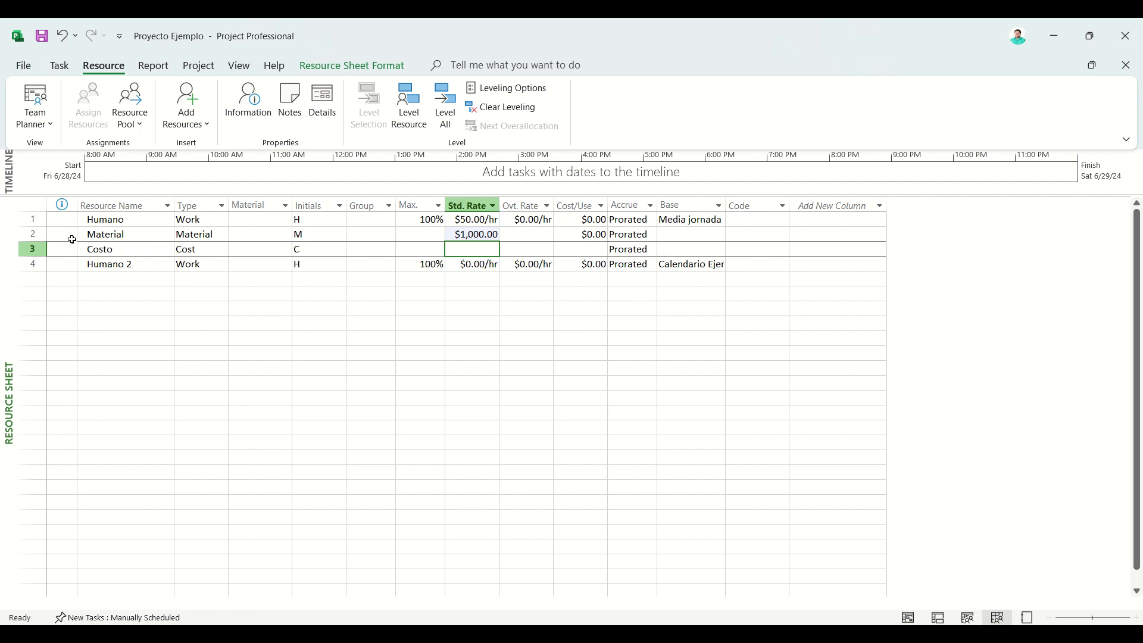
# Review the overtime rate and cost per use of Humano and the accrual options of Humano 2
pyautogui.click(33, 219)
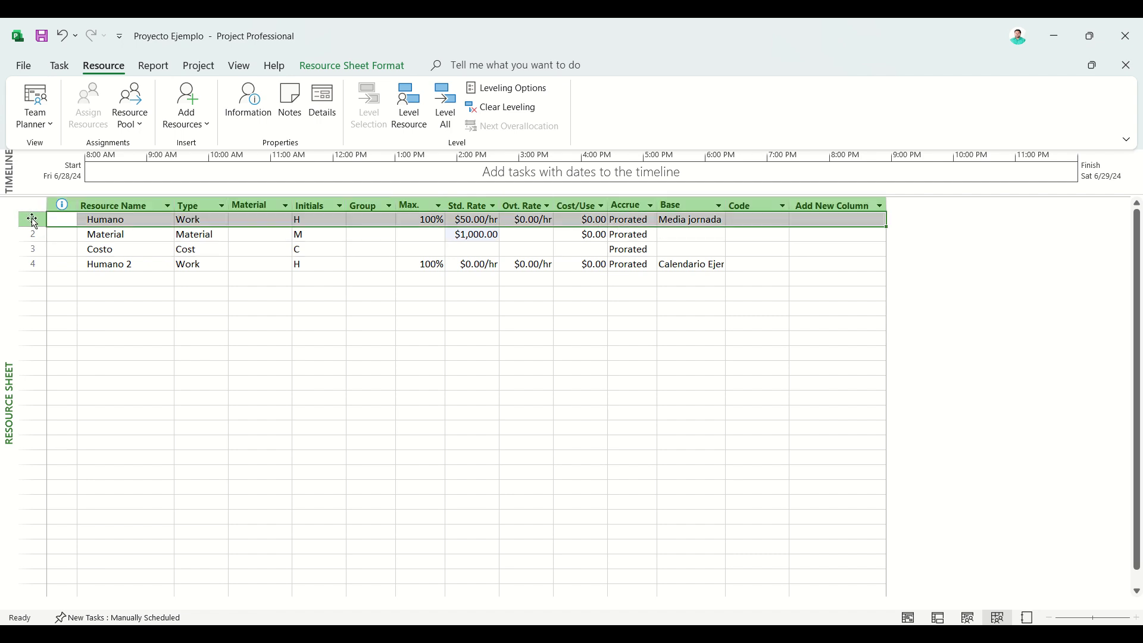
pyautogui.click(533, 219)
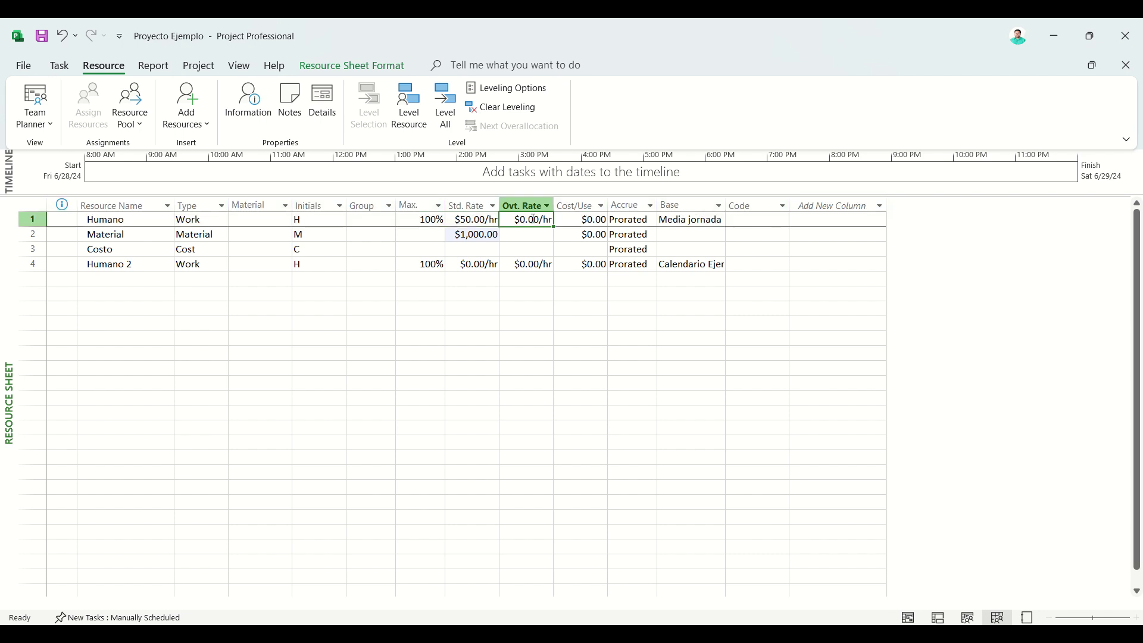
pyautogui.click(602, 219)
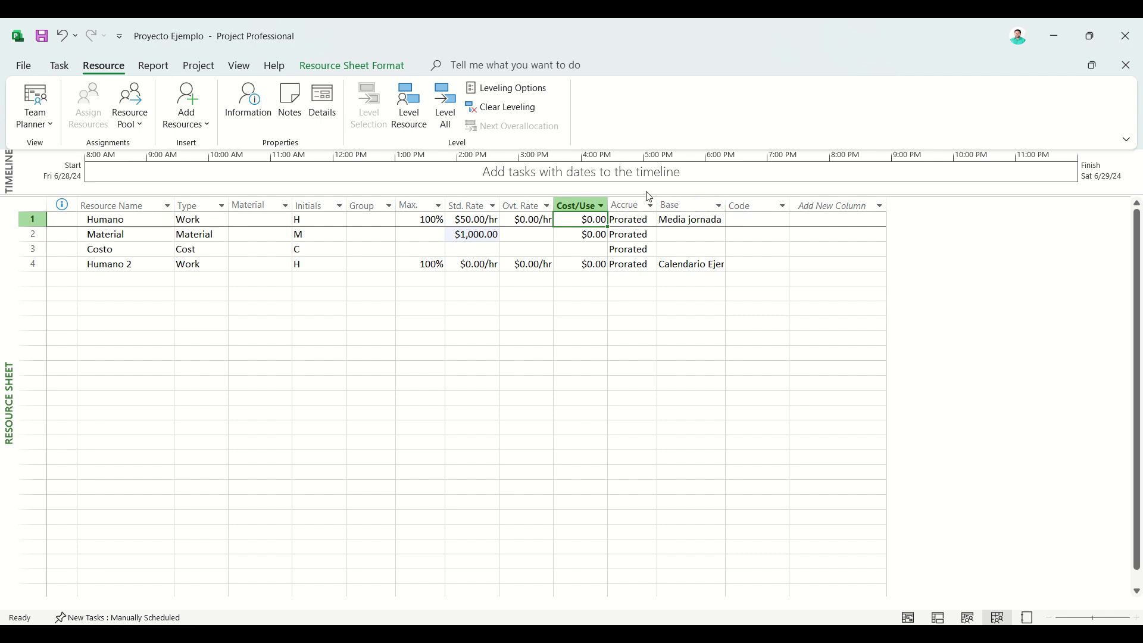
pyautogui.click(633, 203)
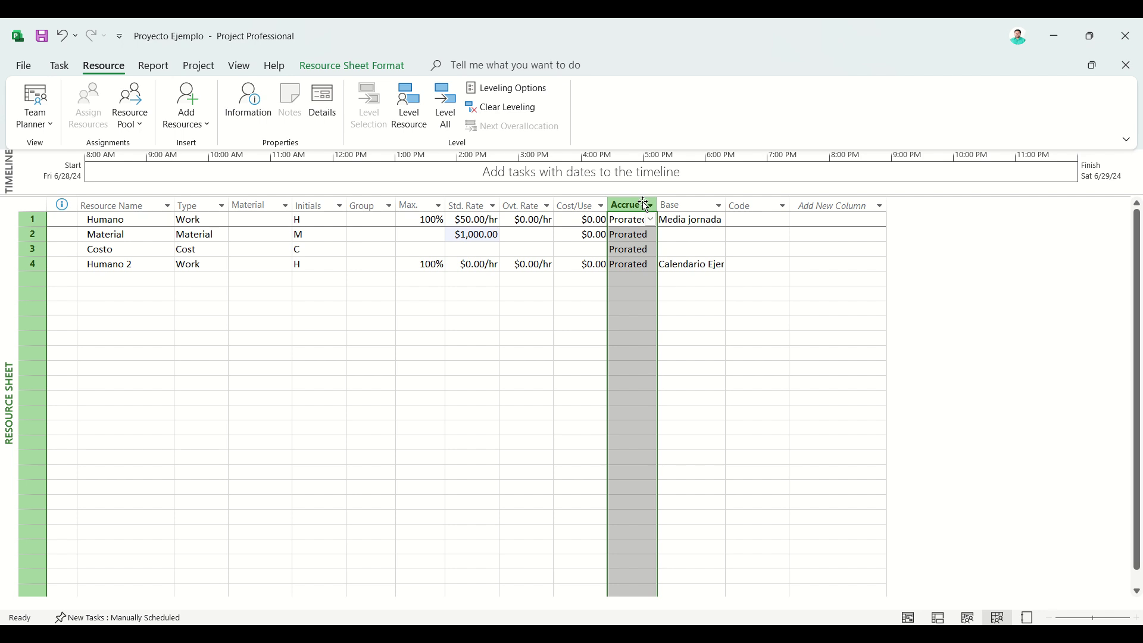
pyautogui.click(646, 264)
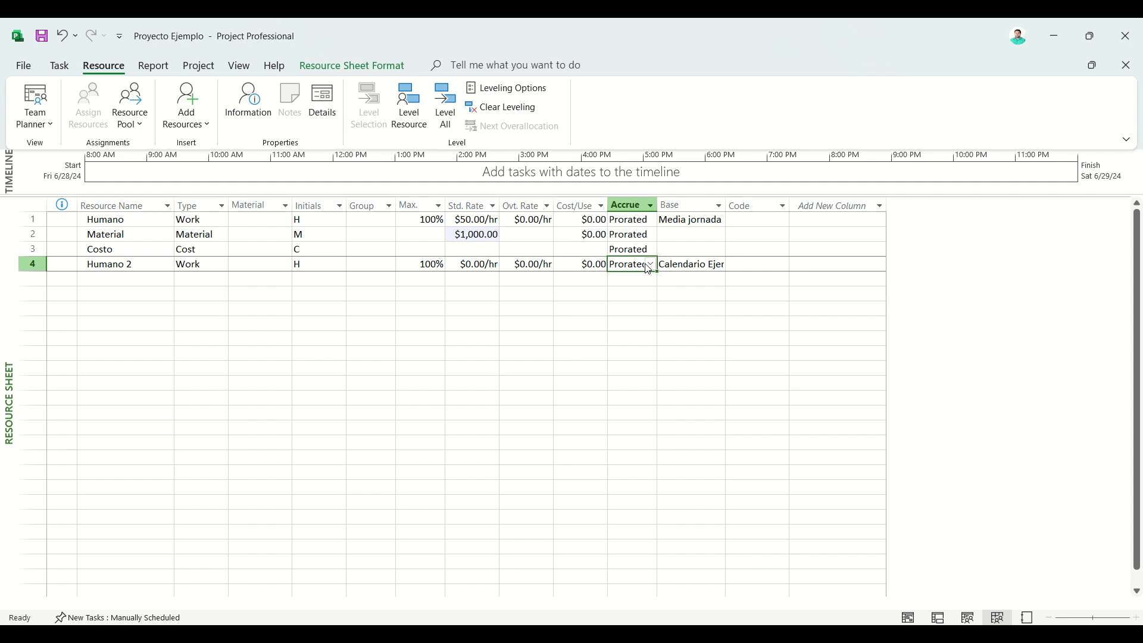
pyautogui.click(653, 266)
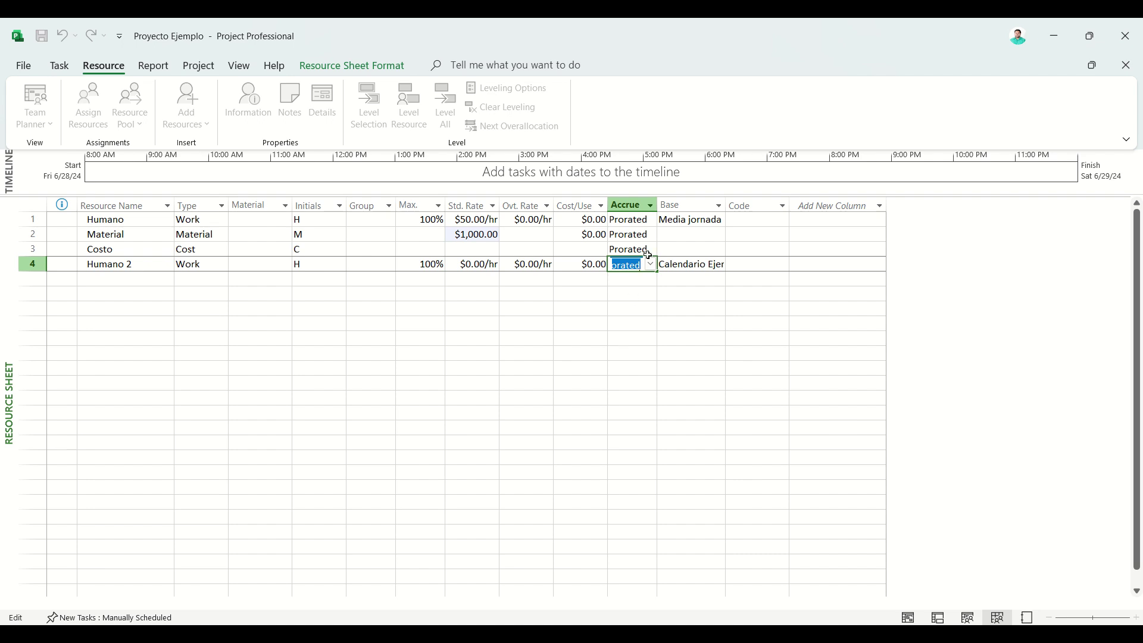
# Change the base calendar of the Humano resource to Calendario Ejemplo
pyautogui.click(691, 204)
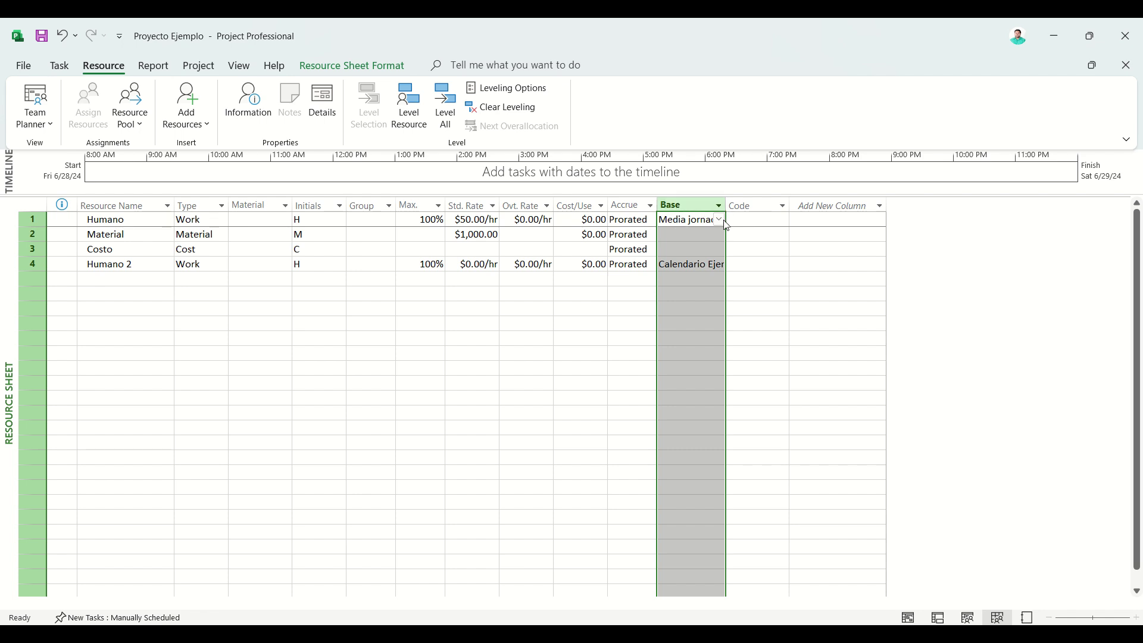
pyautogui.press('BackSpace')
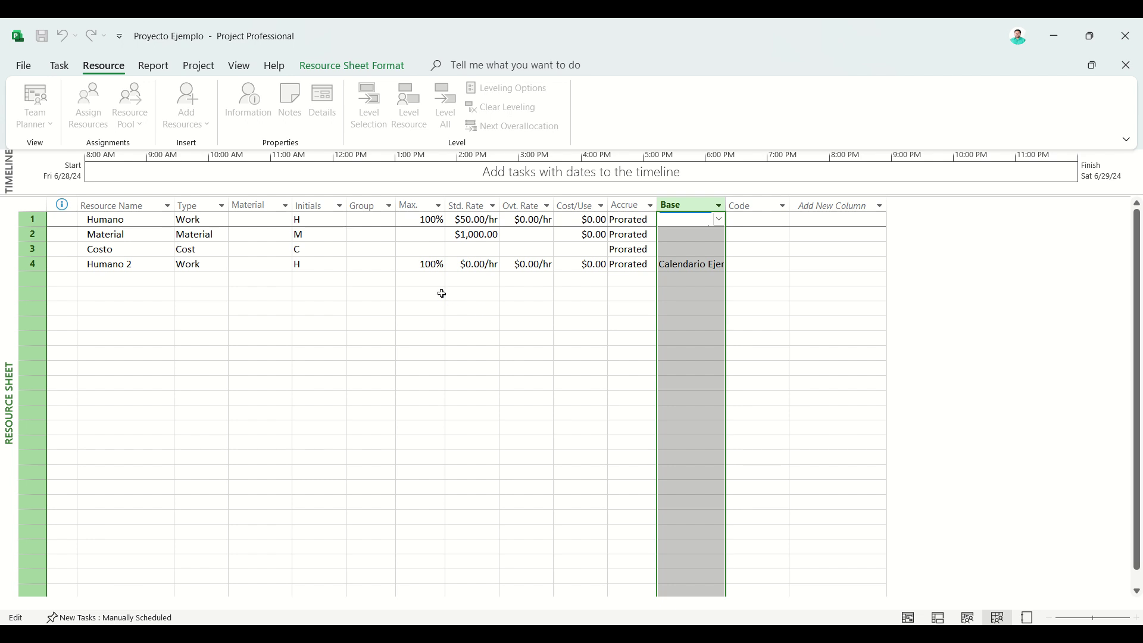
pyautogui.click(154, 279)
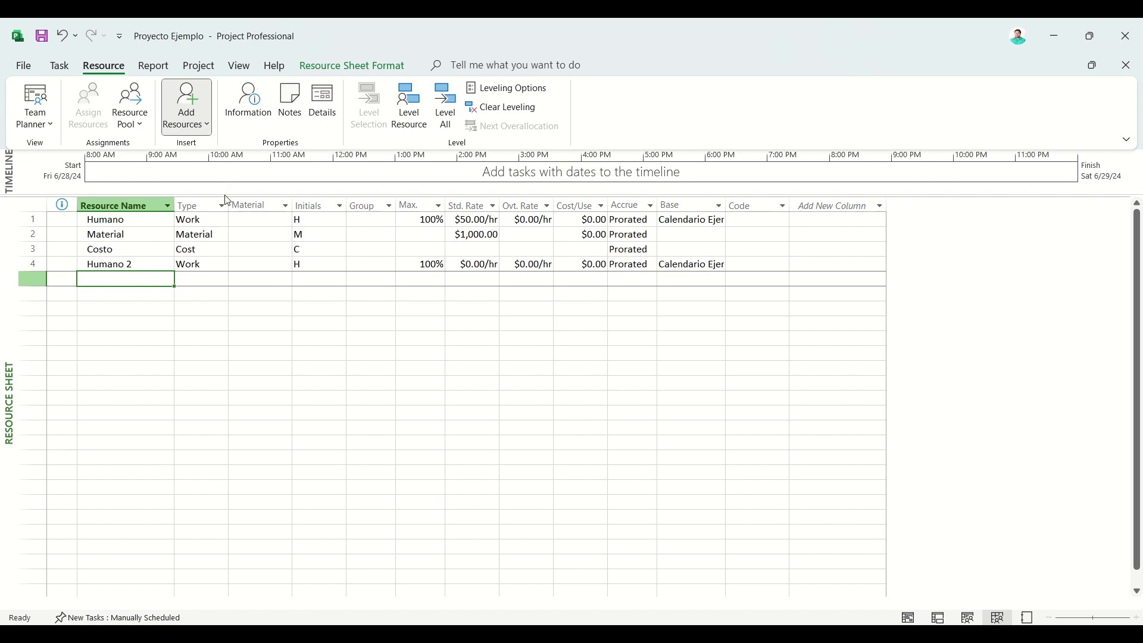
# Add a named person from the Operations group as a work resource below Humano 2 and set their standard rate to $35.00/hr
pyautogui.click(224, 218)
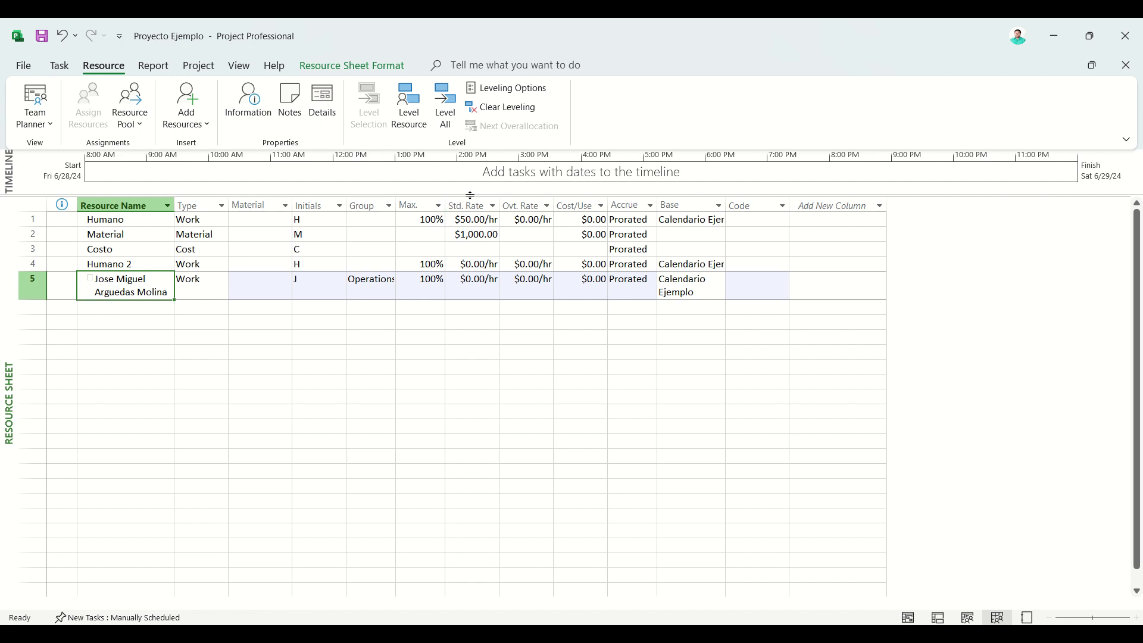
pyautogui.click(474, 287)
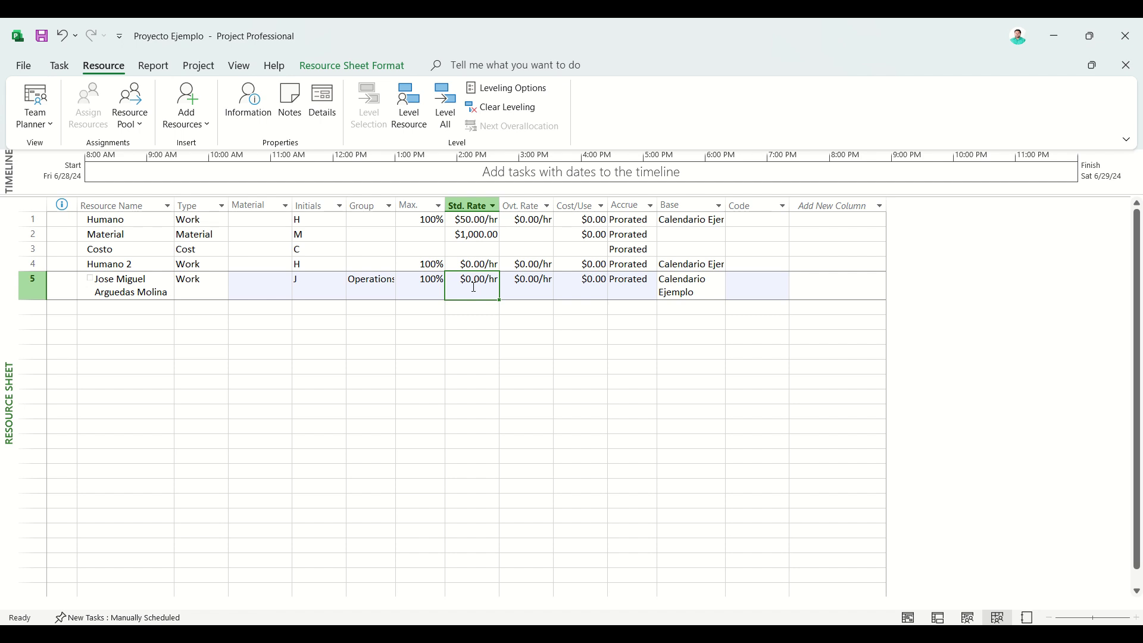
pyautogui.write('35')
pyautogui.press('Return')
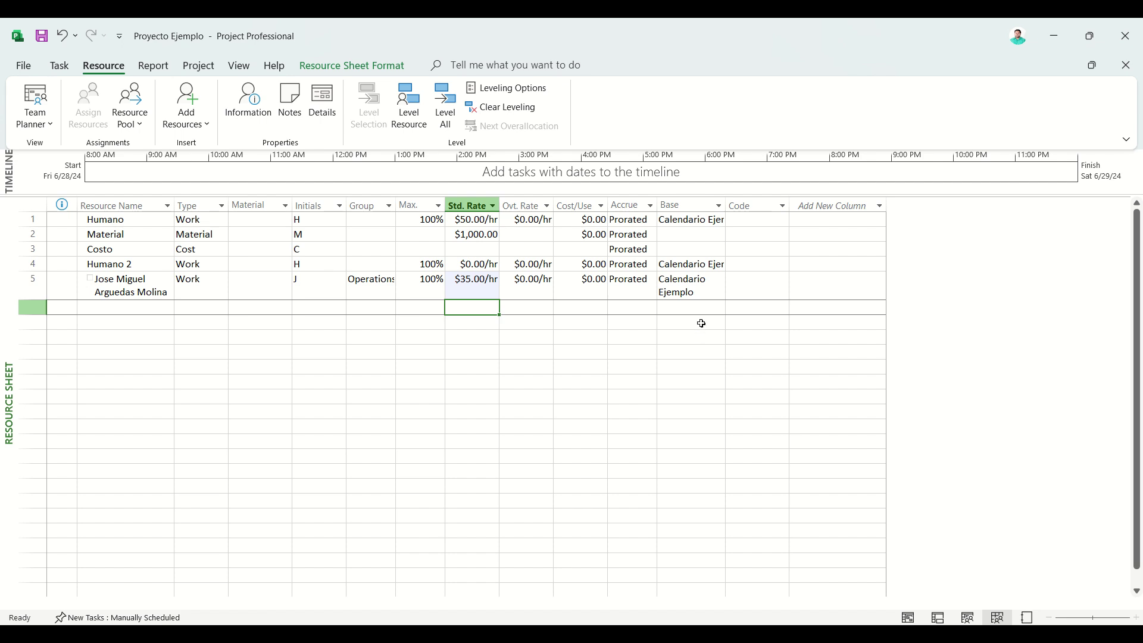
# Try to clear the base calendar of the Operations group resource
pyautogui.click(696, 288)
pyautogui.click(723, 288)
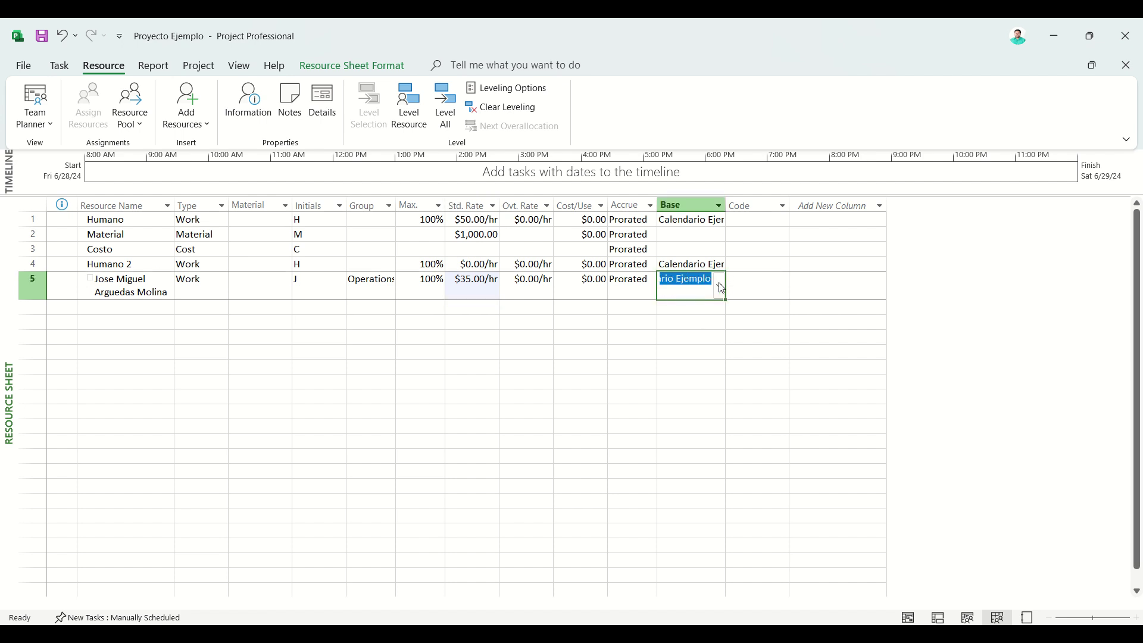
pyautogui.press('BackSpace')
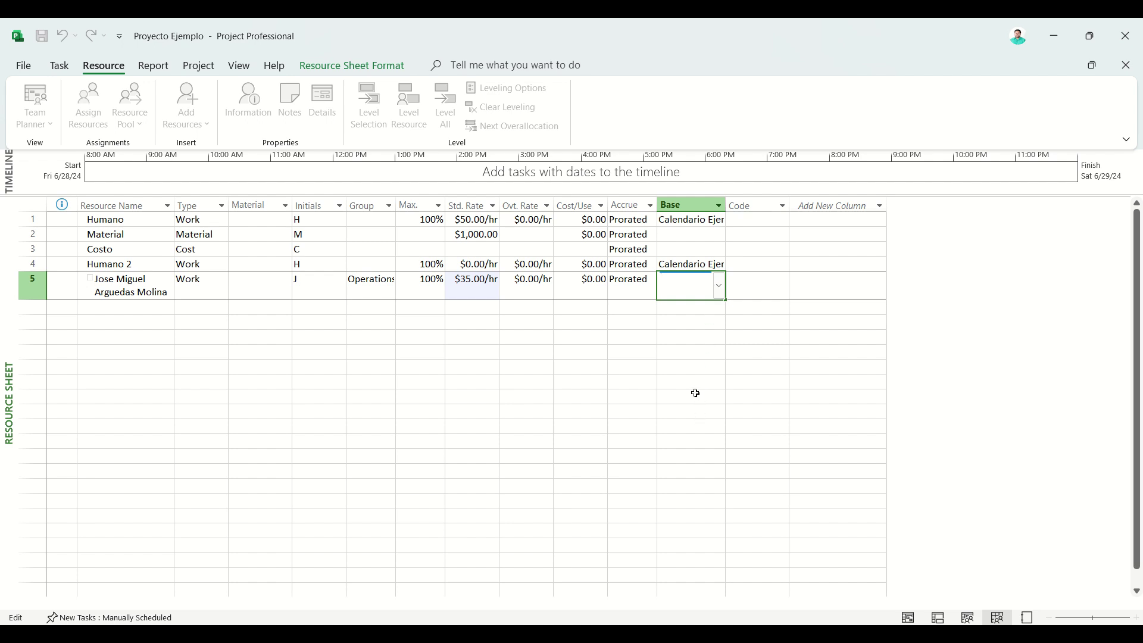
pyautogui.click(671, 350)
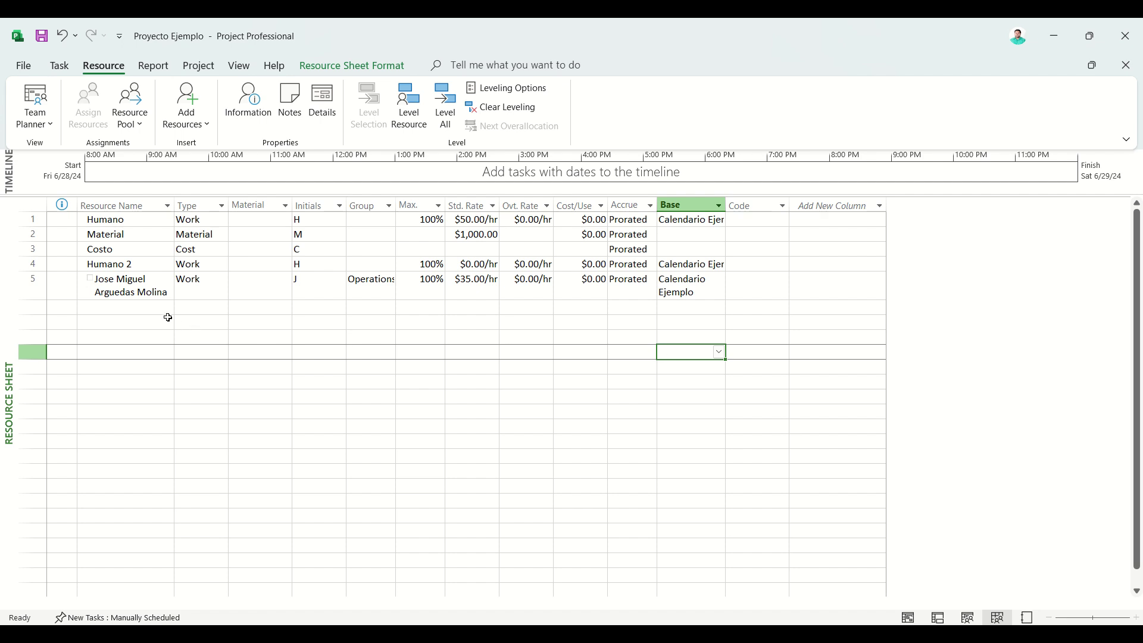
# Add a work resource named Desarrollador in the first empty row of the resource sheet
pyautogui.click(146, 306)
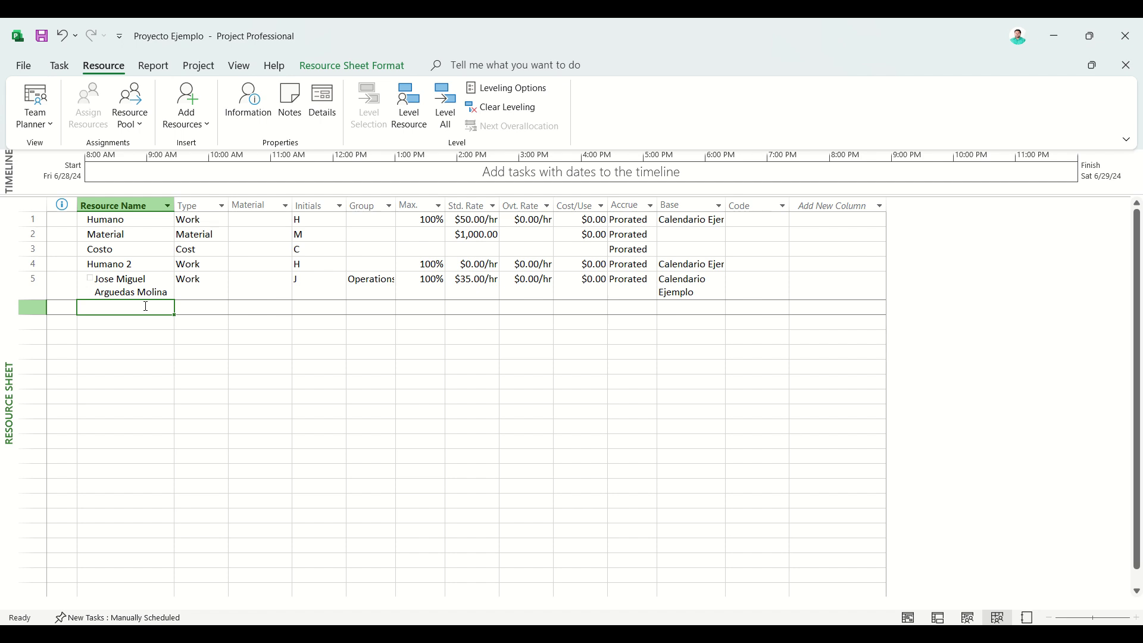
pyautogui.write('Des')
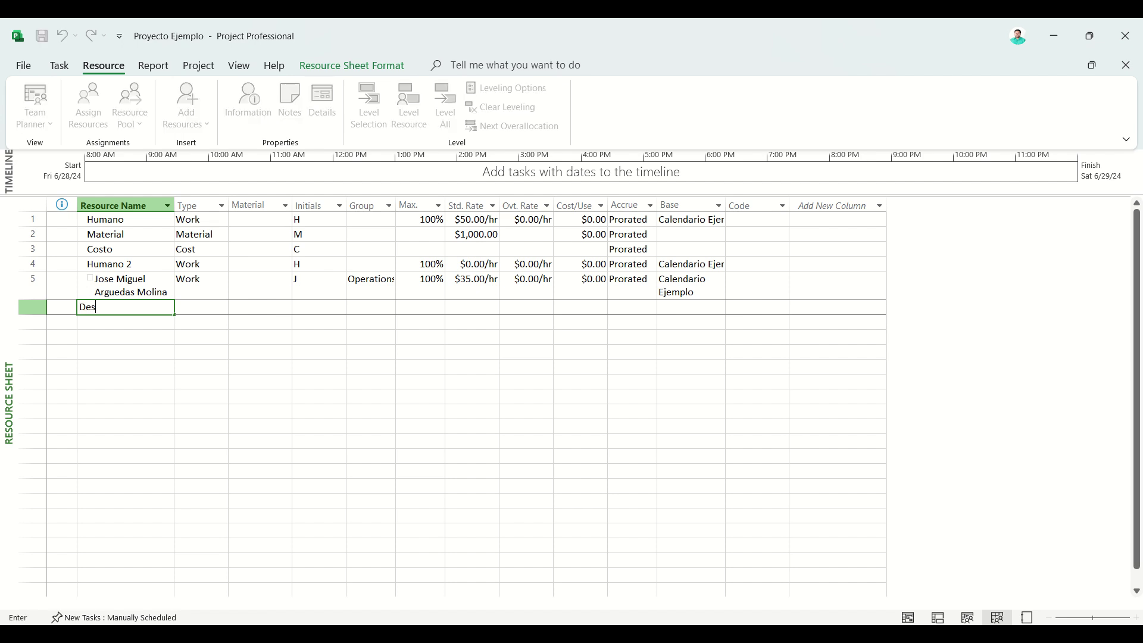
pyautogui.write('allador')
pyautogui.press('Tab')
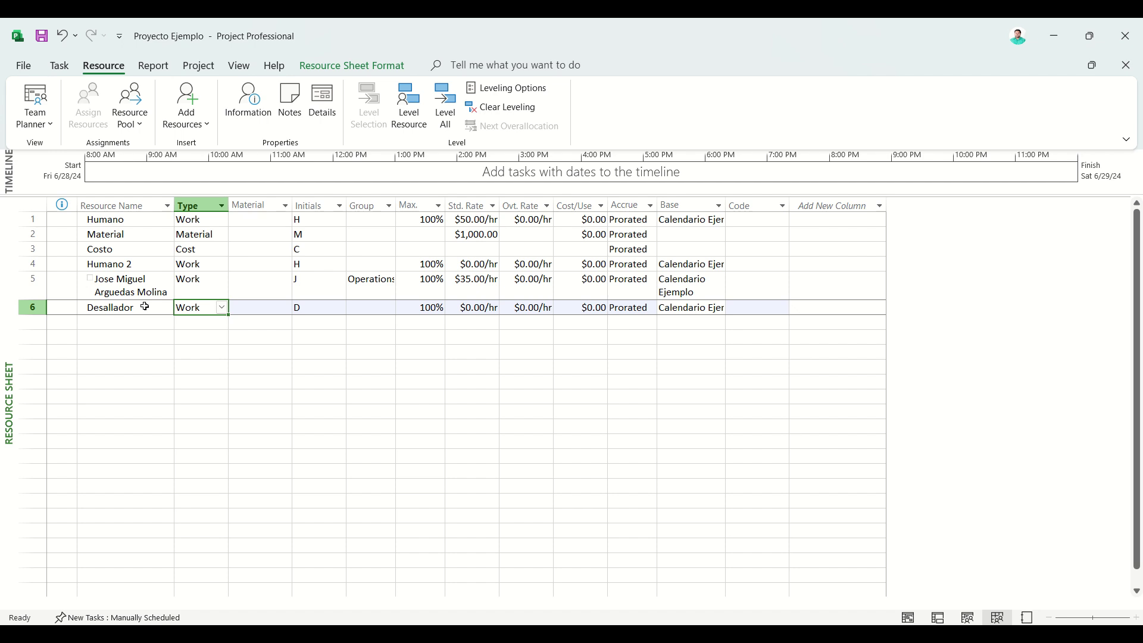
pyautogui.click(481, 306)
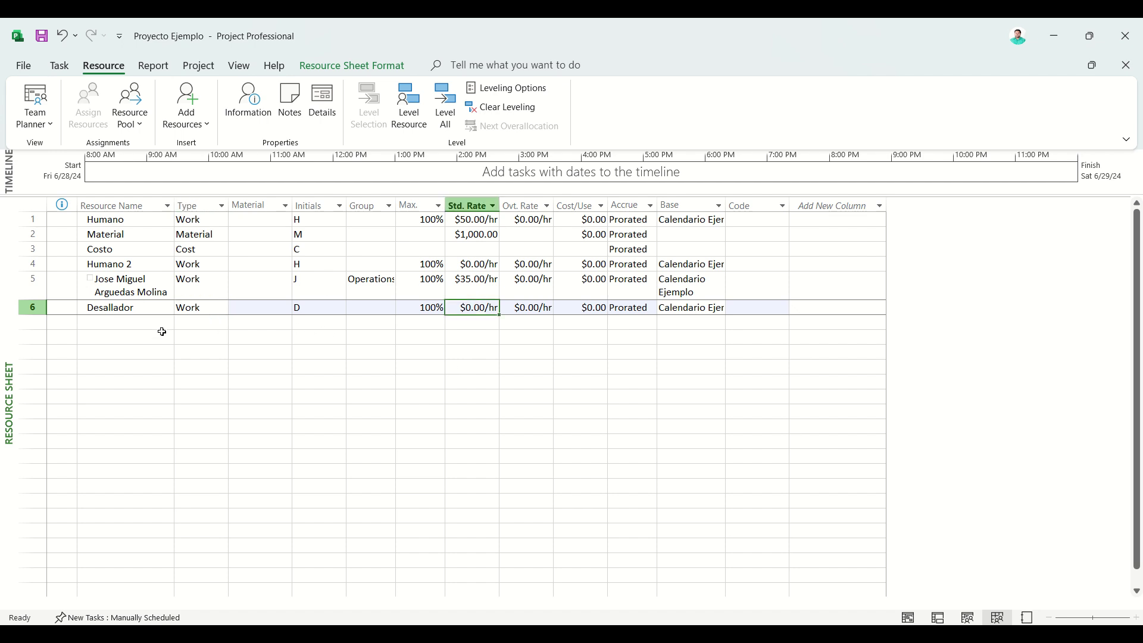
pyautogui.click(131, 309)
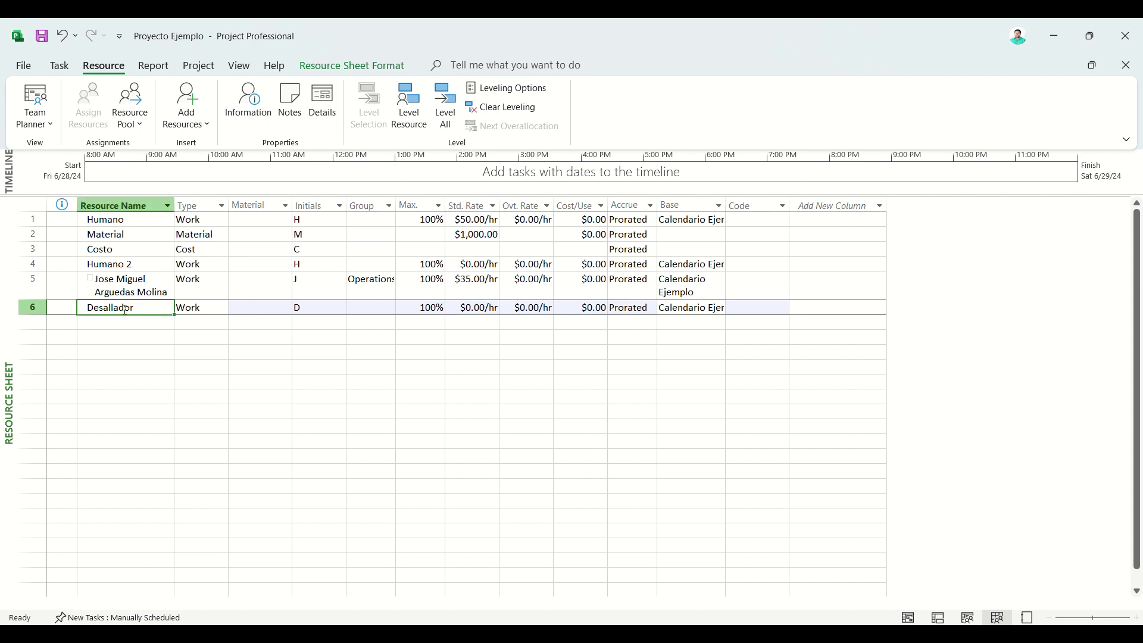
pyautogui.click(107, 308)
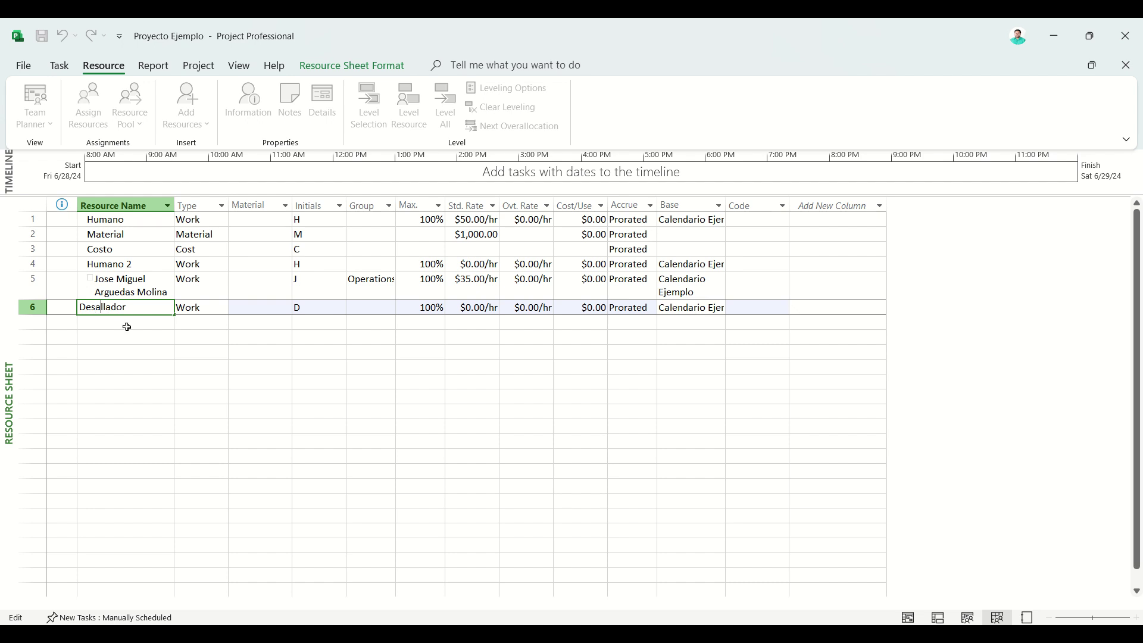
pyautogui.write('rro')
pyautogui.click(136, 334)
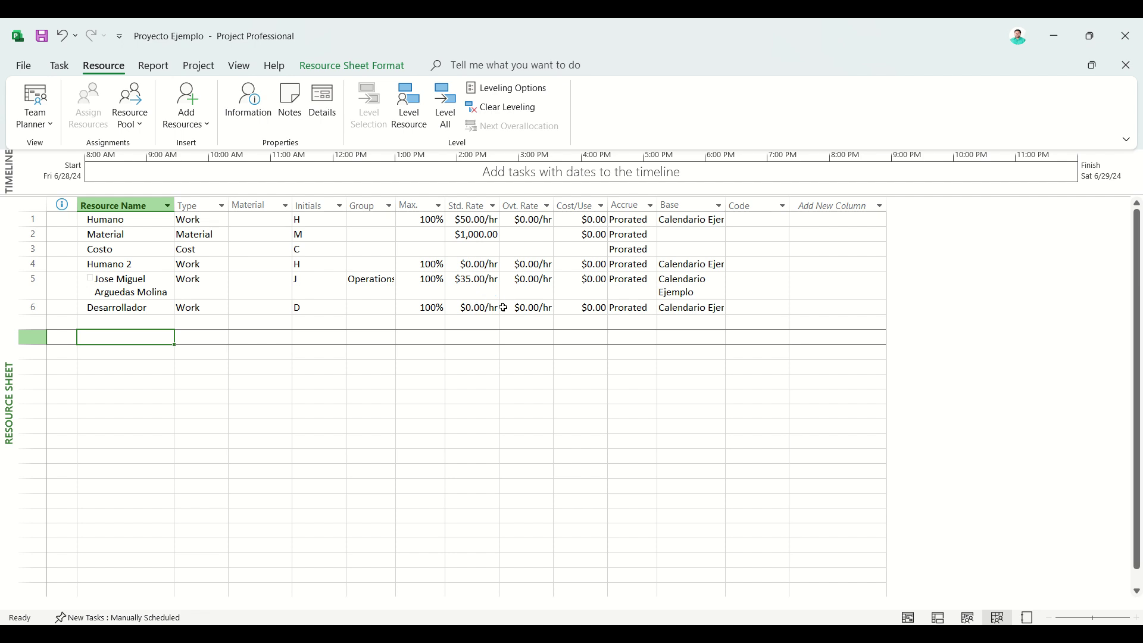
# Set the standard rate of Desarrollador to $40.00/hr
pyautogui.click(484, 308)
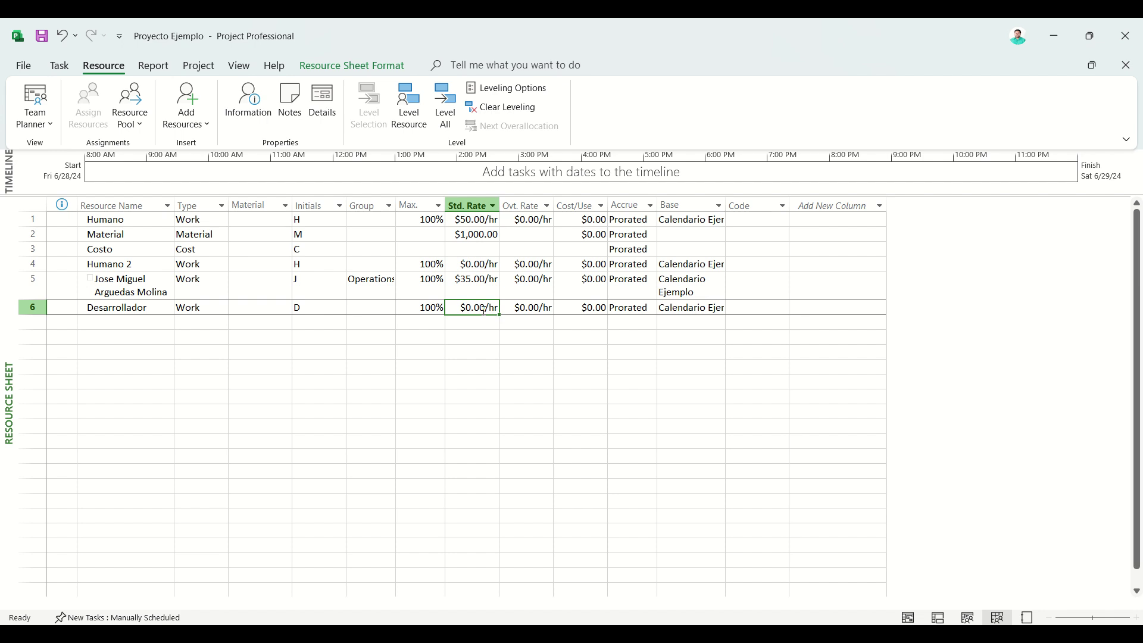
pyautogui.write('40')
pyautogui.press('Return')
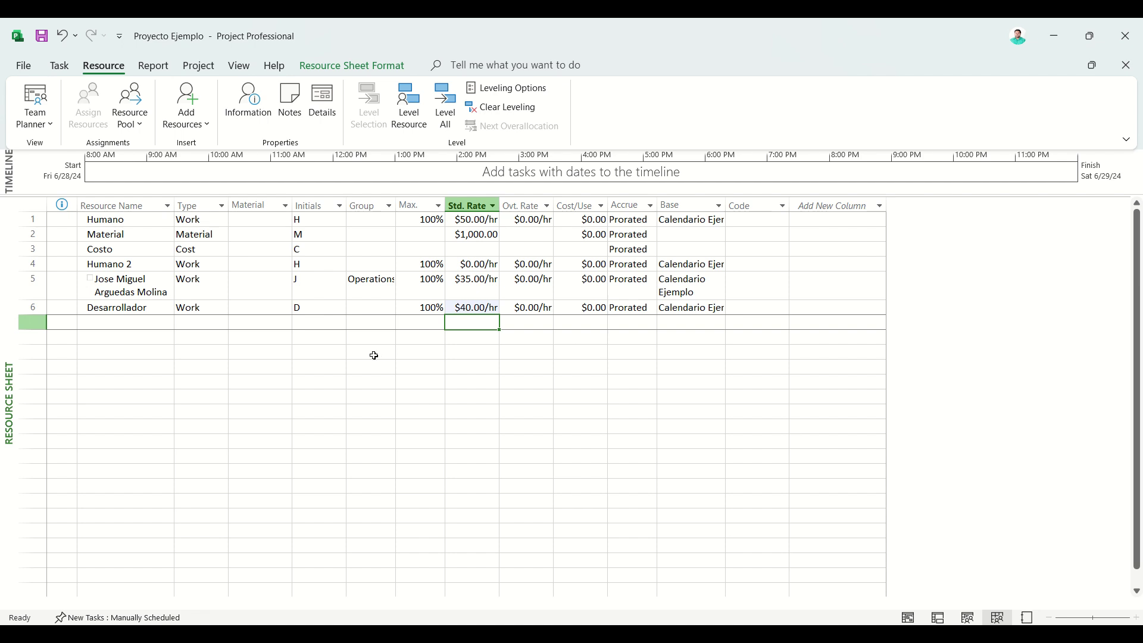
# Add a resource named Licencias Soft QA below Desarrollador and set its type to Cost
pyautogui.click(139, 322)
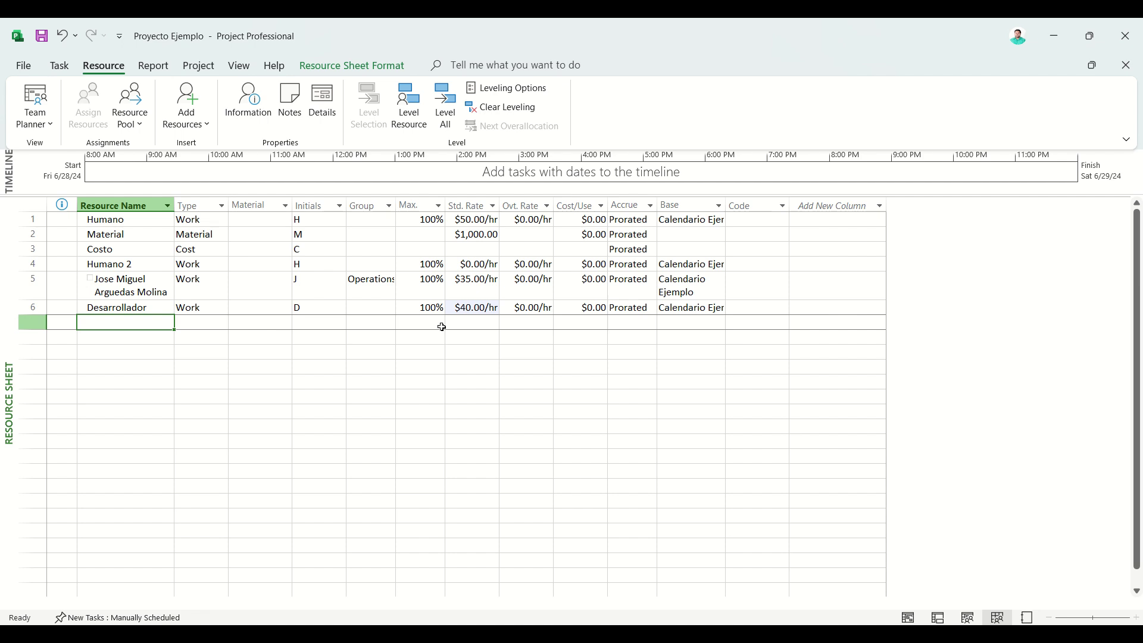
pyautogui.write('Licenc')
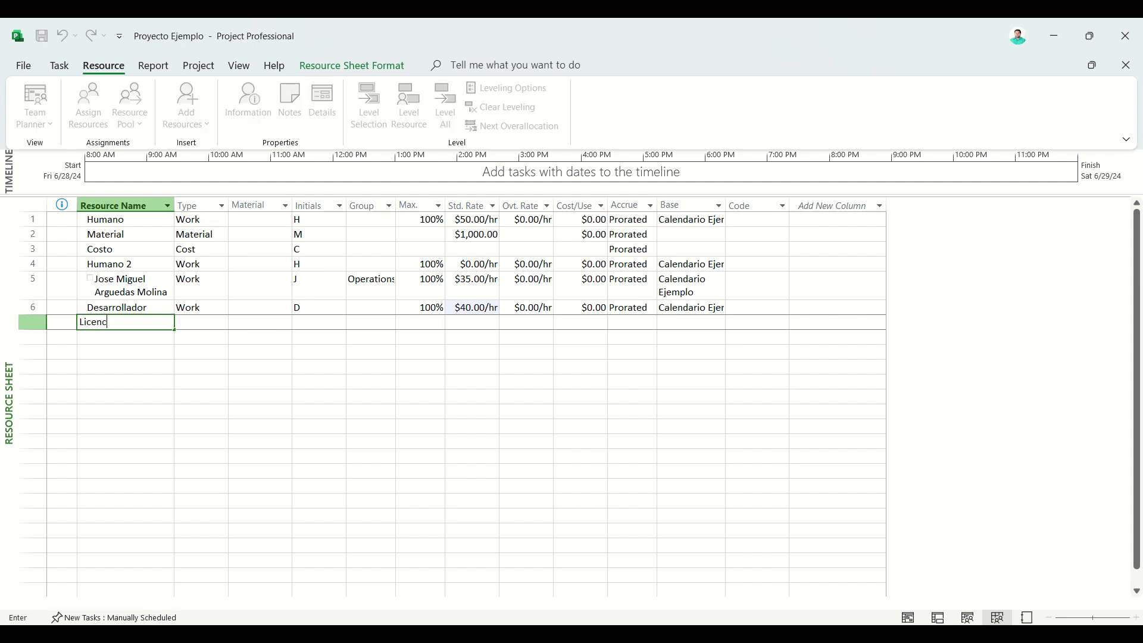
pyautogui.write('ias Soft QA')
pyautogui.press('Tab')
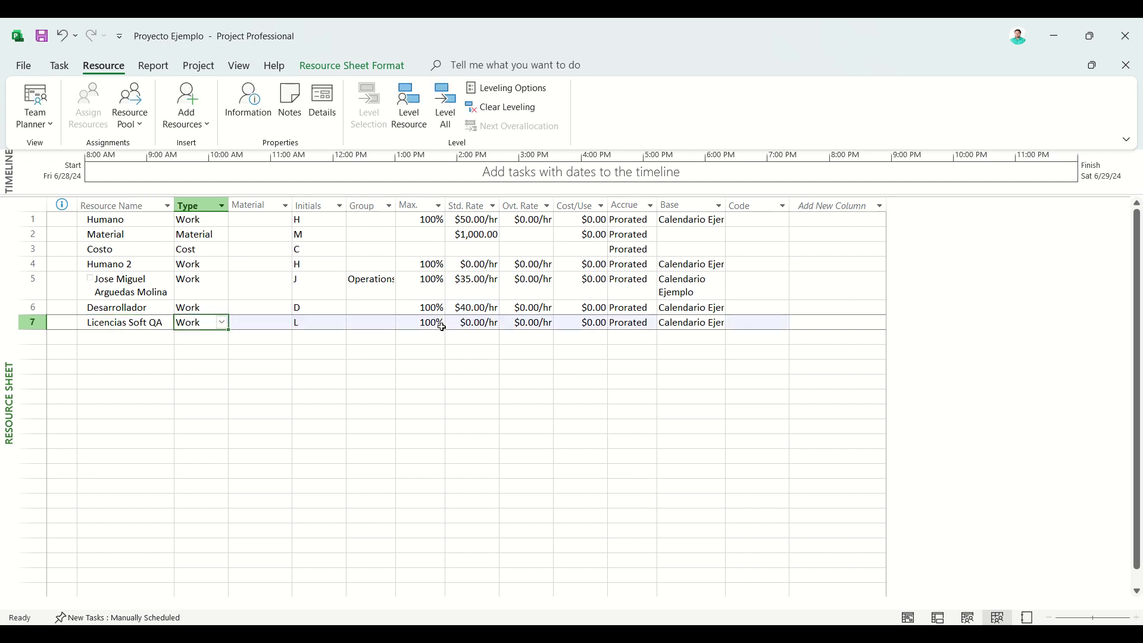
pyautogui.click(226, 328)
pyautogui.click(208, 335)
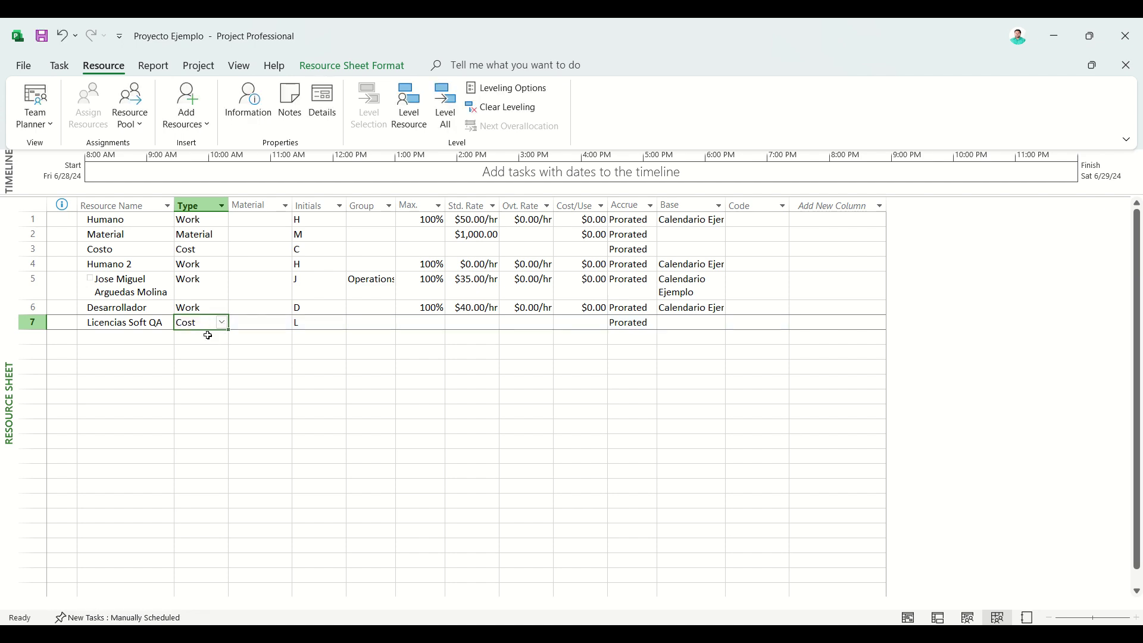
pyautogui.click(202, 357)
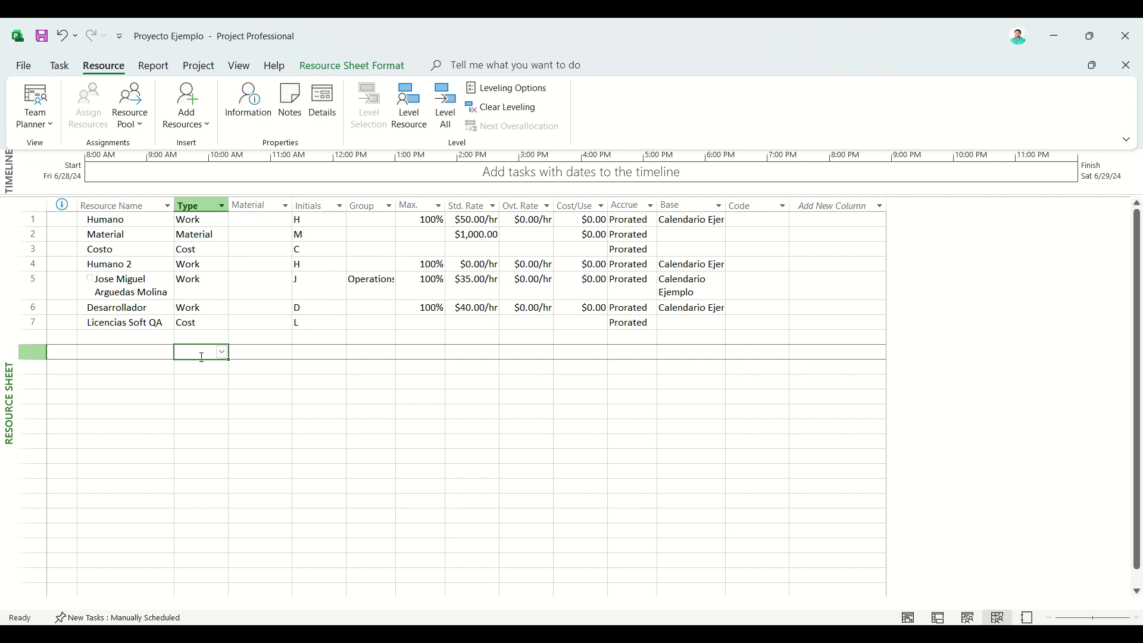
# Review the group and maximum units fields of the Licencias Soft QA resource
pyautogui.click(389, 321)
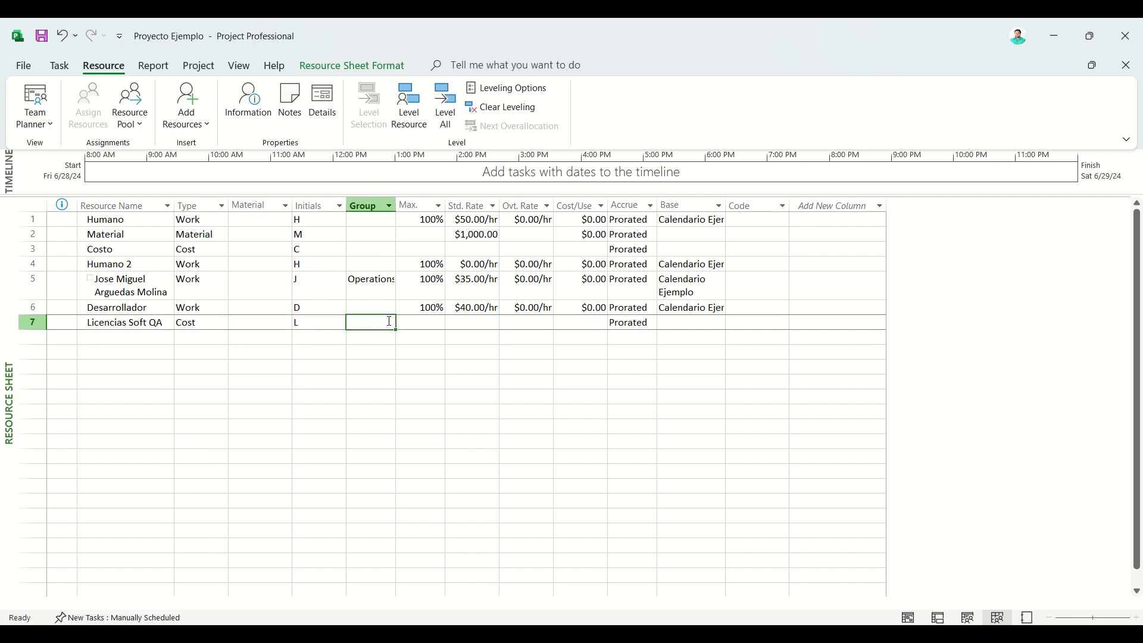
pyautogui.click(427, 322)
pyautogui.click(441, 329)
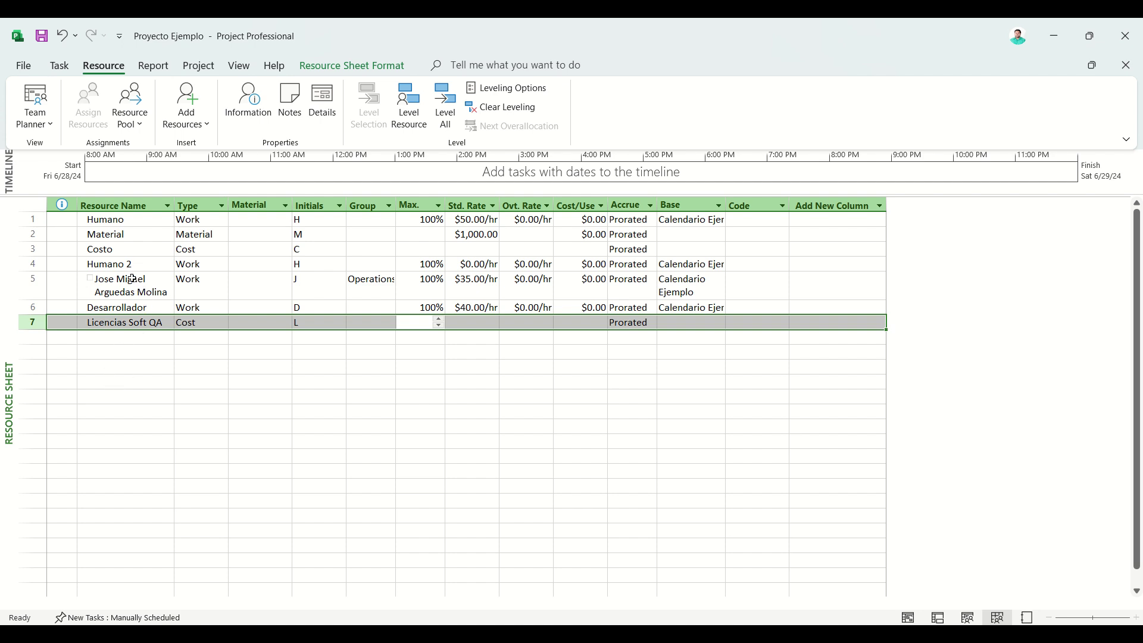
pyautogui.click(121, 354)
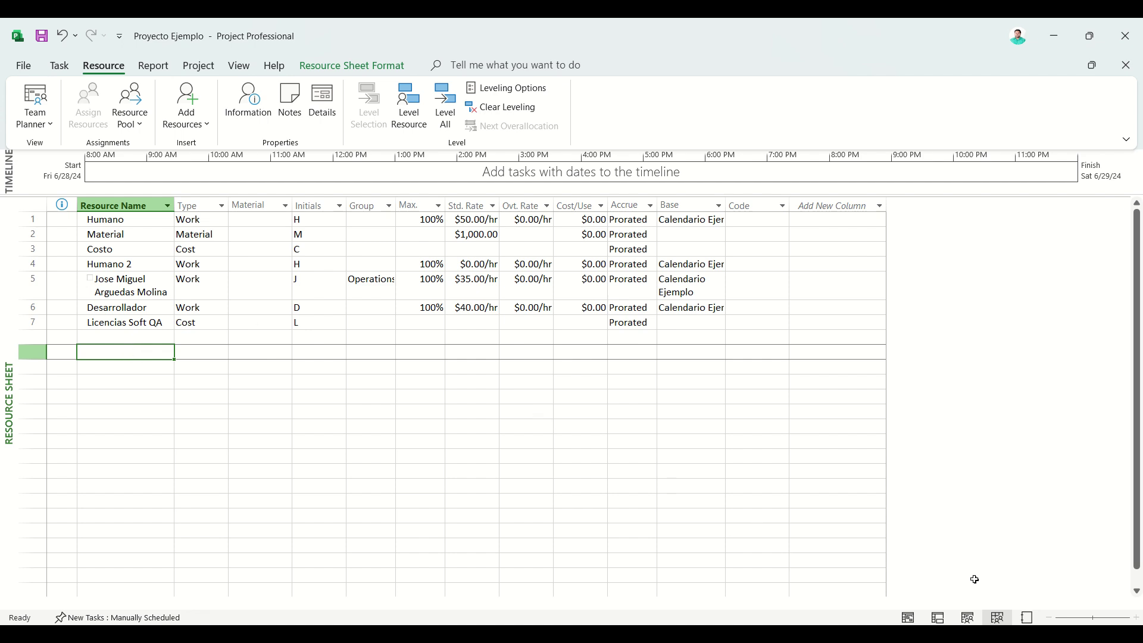
# Switch to the Gantt Chart view and assign the named person from the Operations group to the Definición de recursos task
pyautogui.click(908, 619)
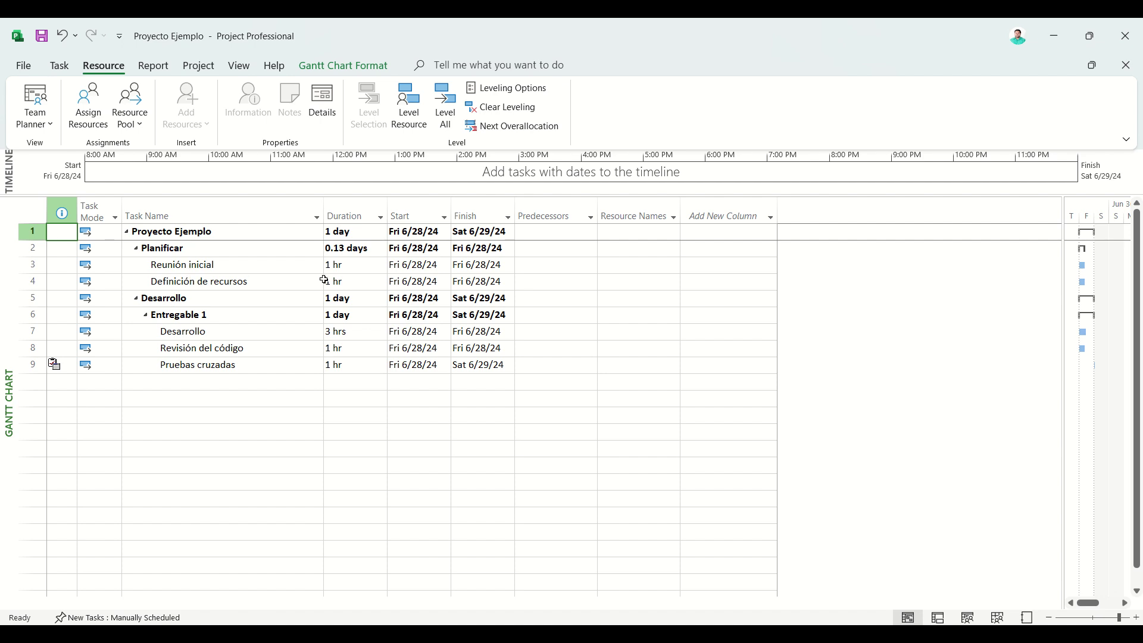
pyautogui.click(648, 281)
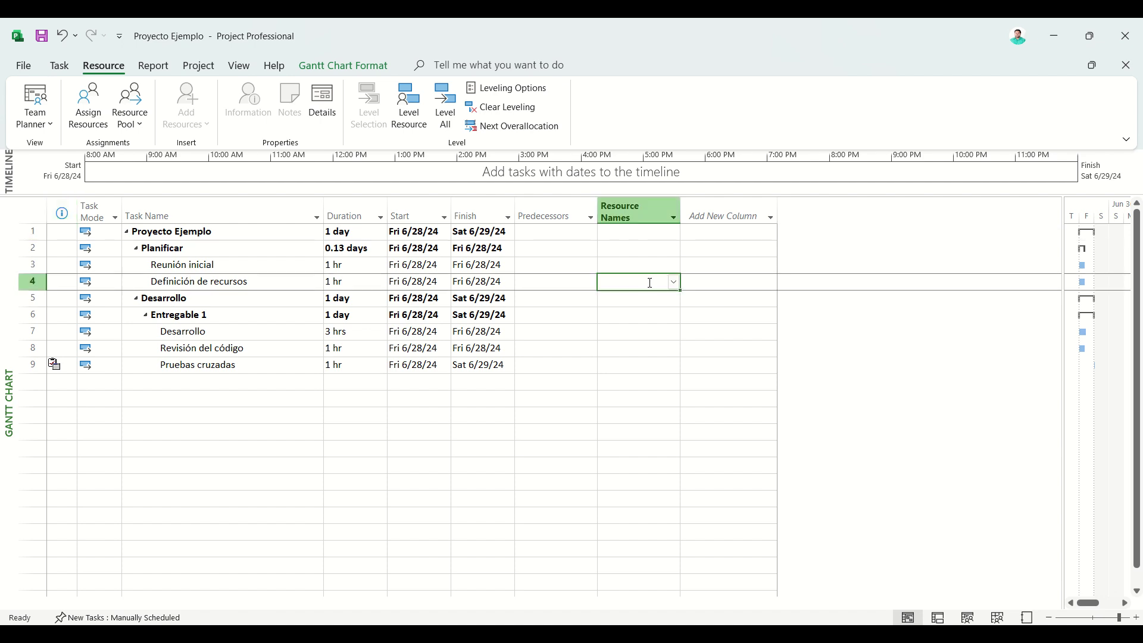
pyautogui.click(678, 288)
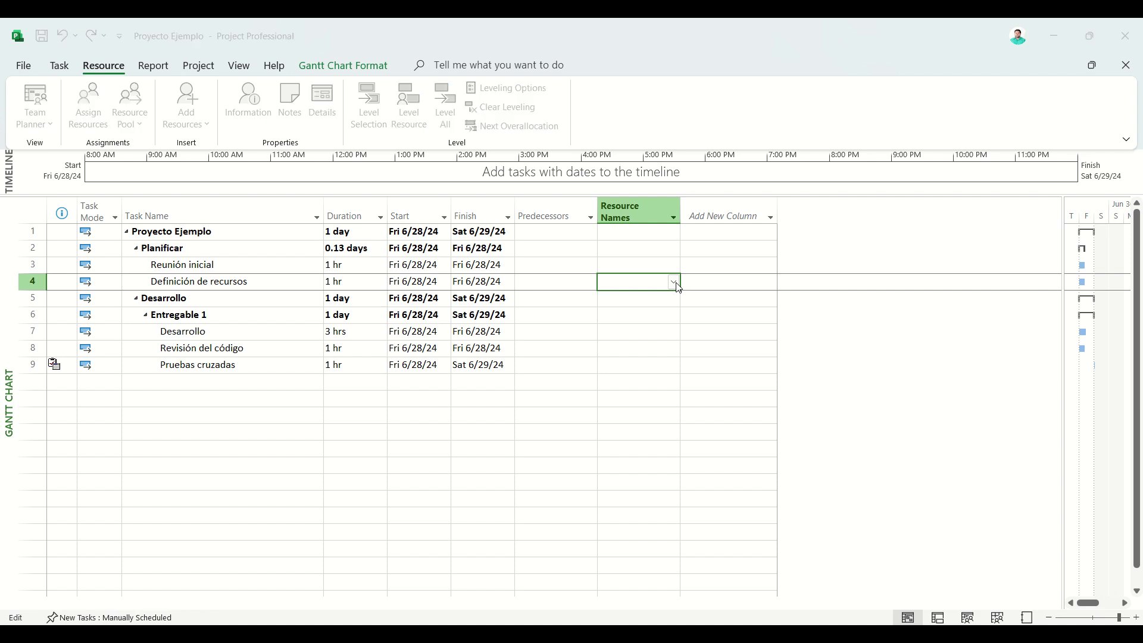
pyautogui.click(617, 349)
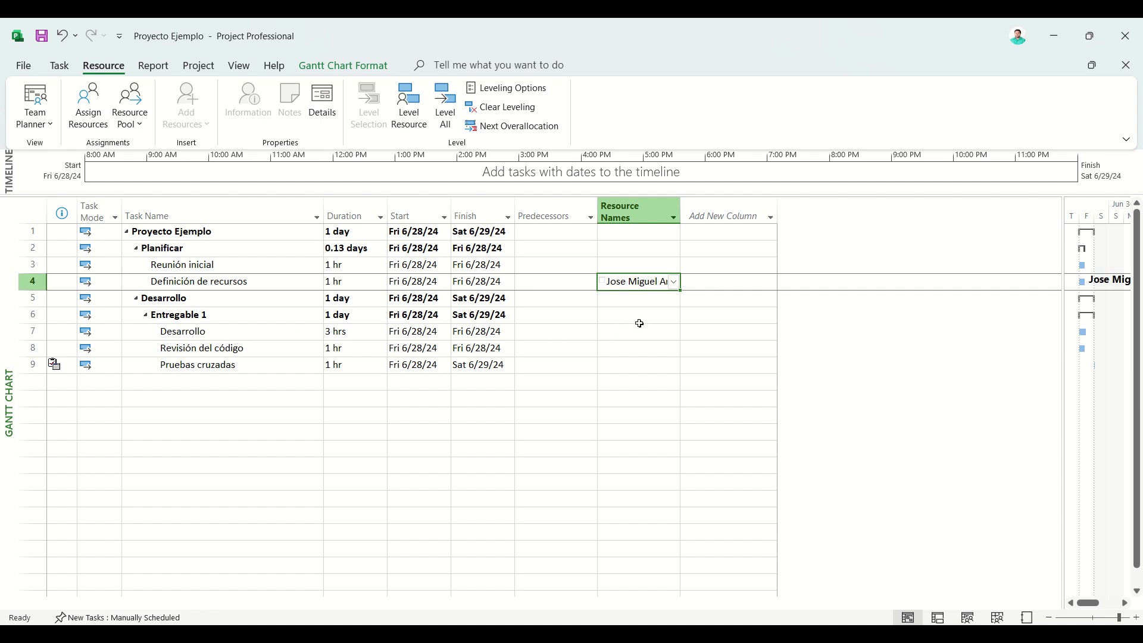
# Assign the Desarrollador resource to the Desarrollo task under Entregable 1
pyautogui.click(640, 331)
pyautogui.click(674, 333)
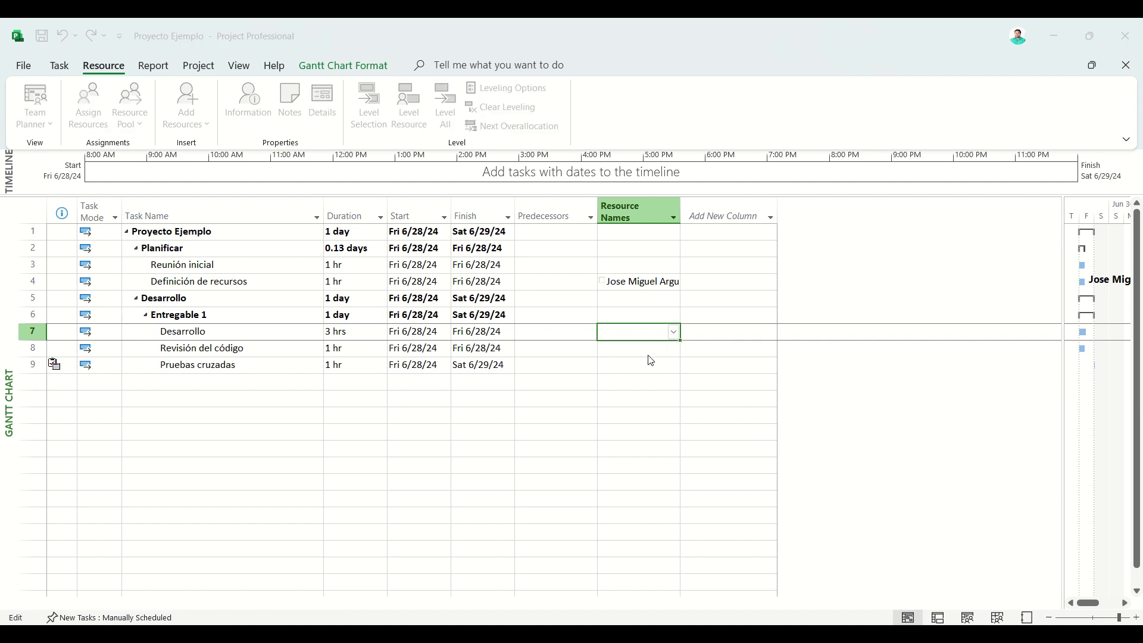
pyautogui.click(618, 360)
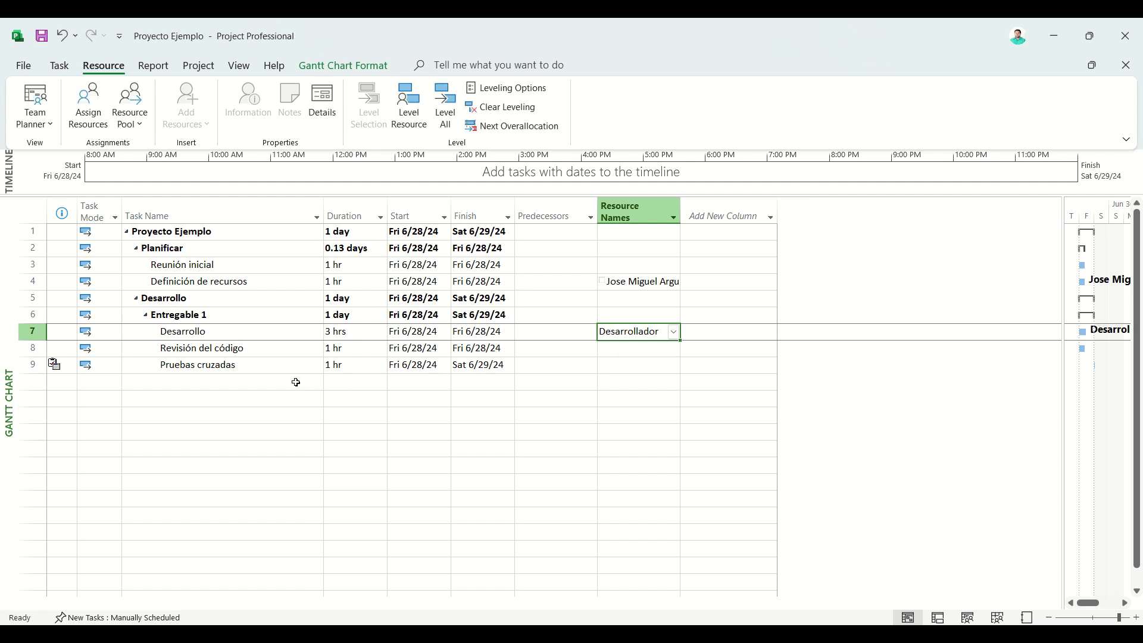
# Assign Licencias Soft QA to the Pruebas cruzadas task and enter the cost of that assignment in the task's information
pyautogui.click(656, 364)
pyautogui.click(674, 369)
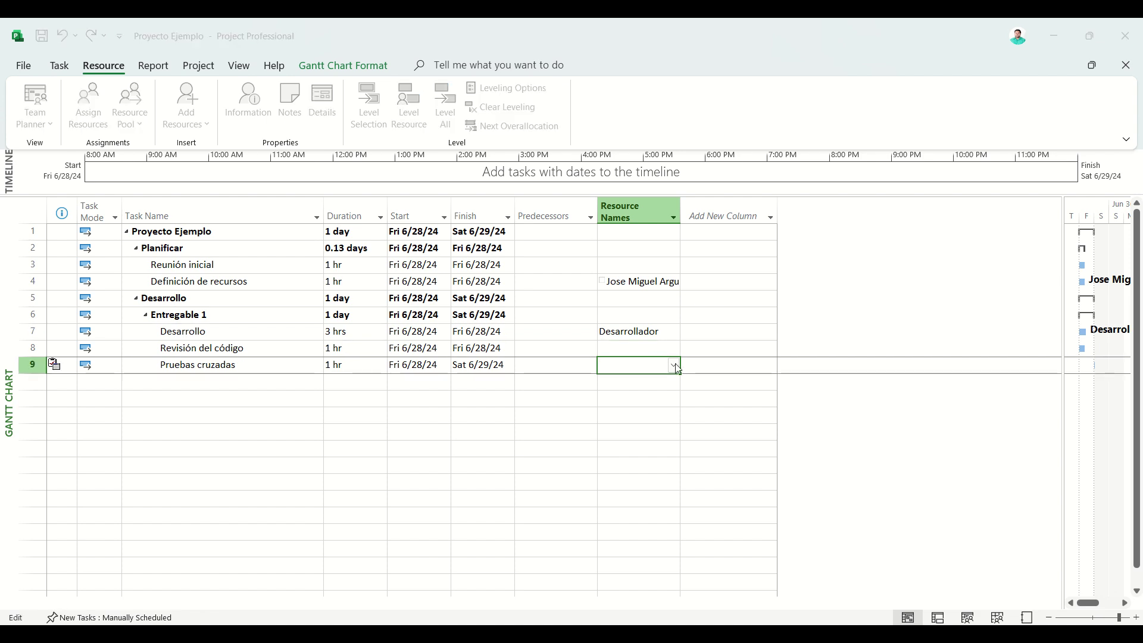
pyautogui.click(656, 452)
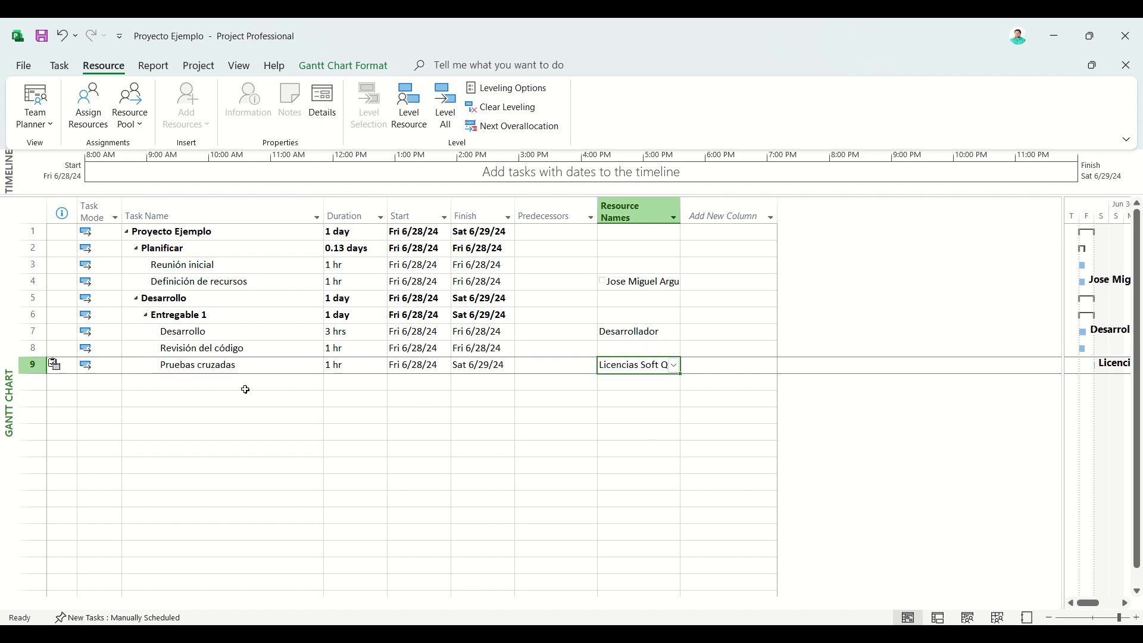
pyautogui.doubleClick(235, 369)
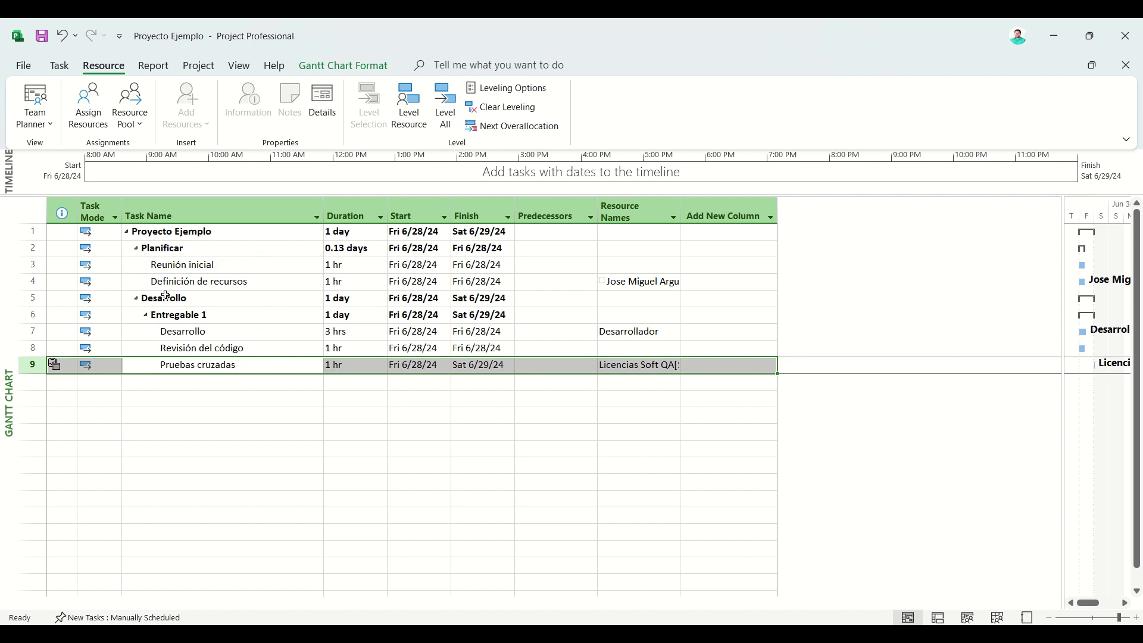
pyautogui.click(187, 382)
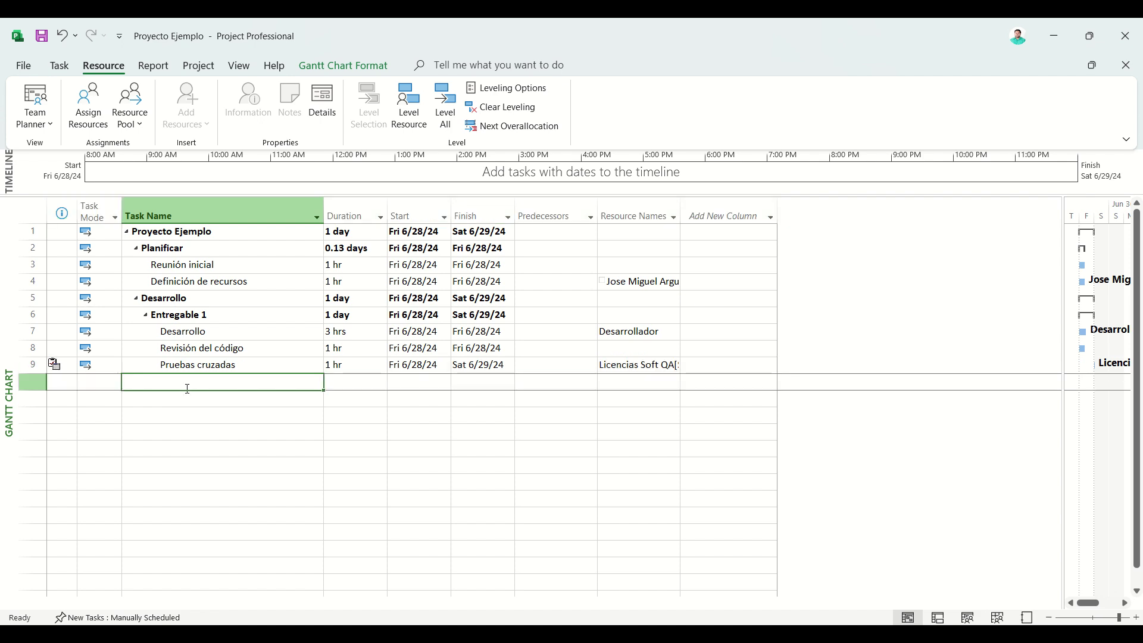